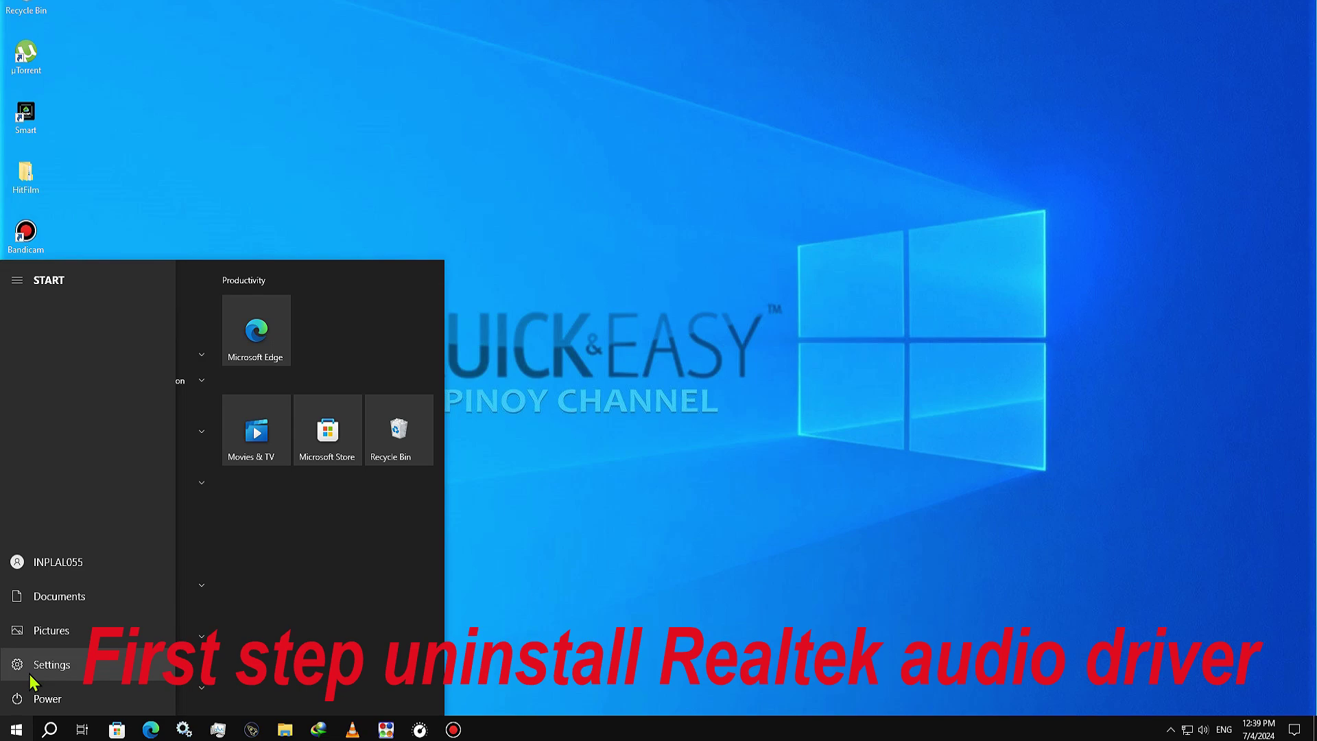
- Uninstall Realtek Audio Console from the Windows Apps & features settings, and close Settings
{"action": "left_click", "coordinate": [31, 676]}
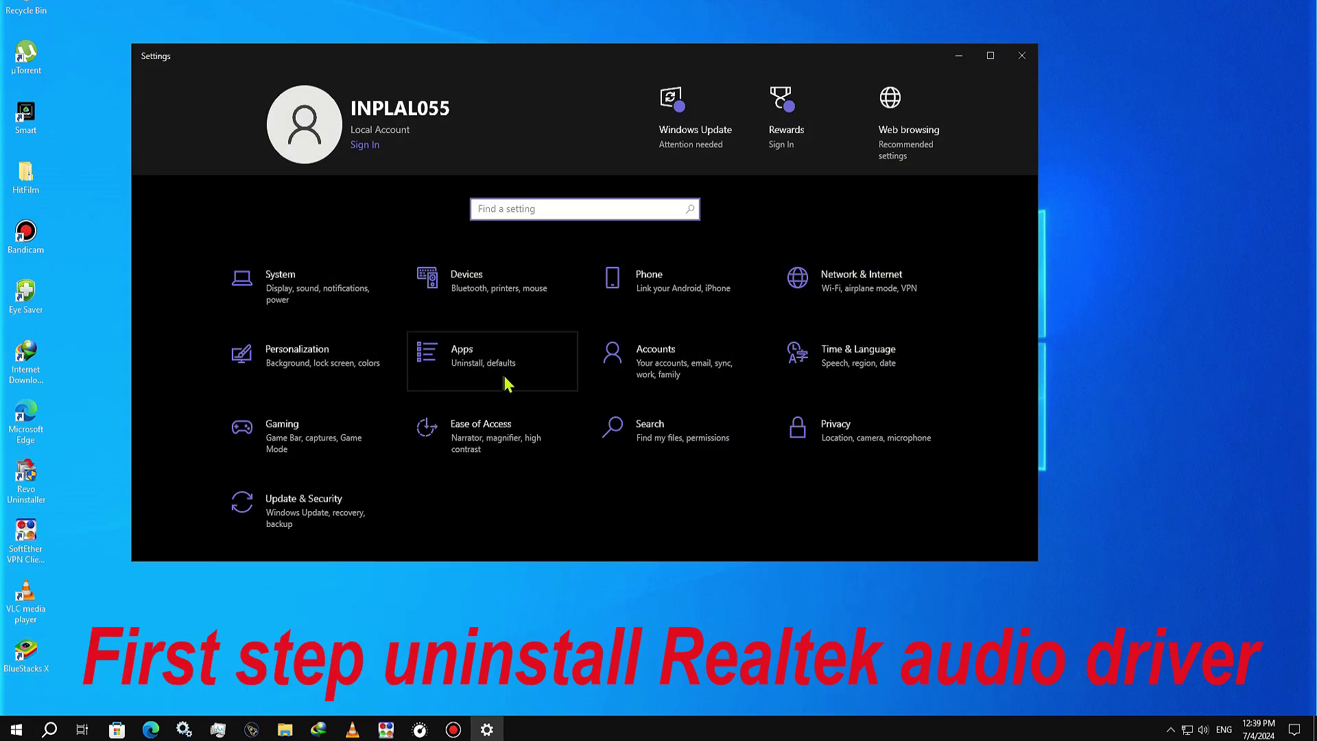
{"action": "left_click", "coordinate": [519, 386]}
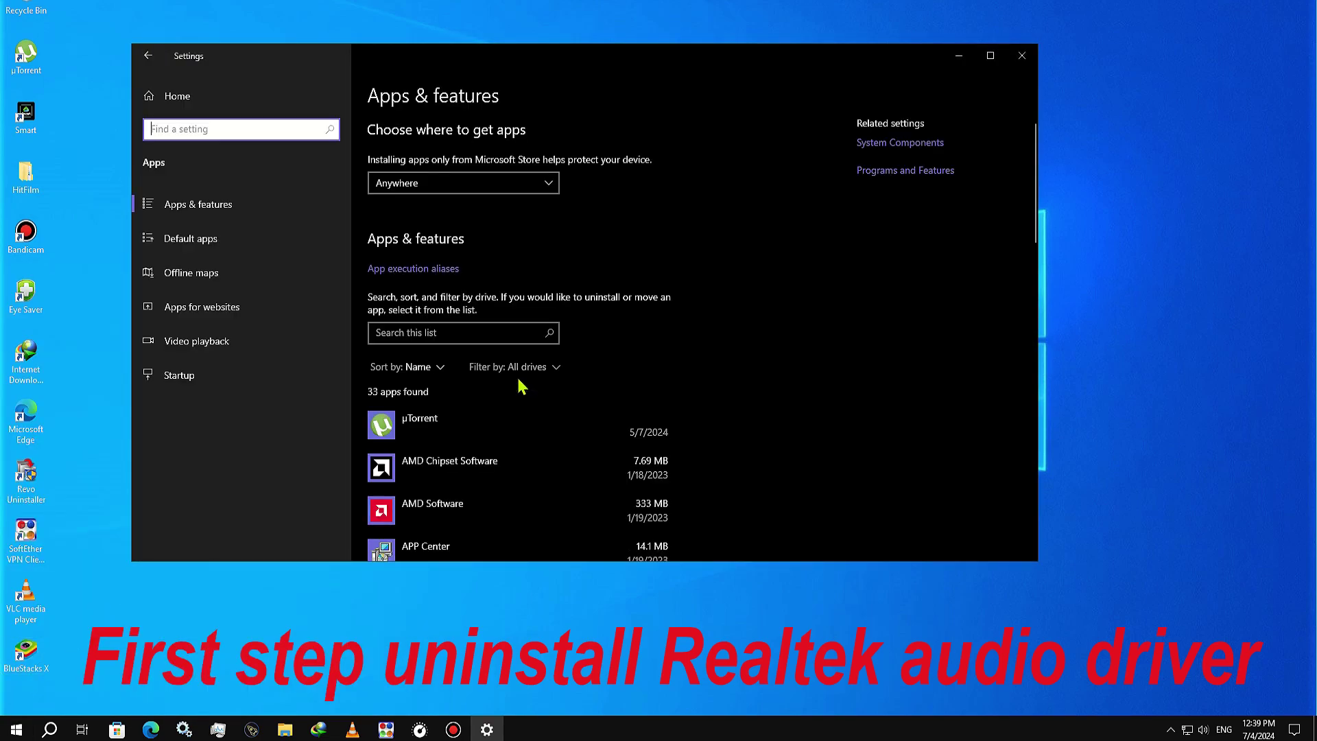
{"action": "scroll", "coordinate": [523, 391], "scroll_direction": "down", "scroll_amount": 5}
{"action": "scroll", "coordinate": [523, 391], "scroll_direction": "down", "scroll_amount": 5}
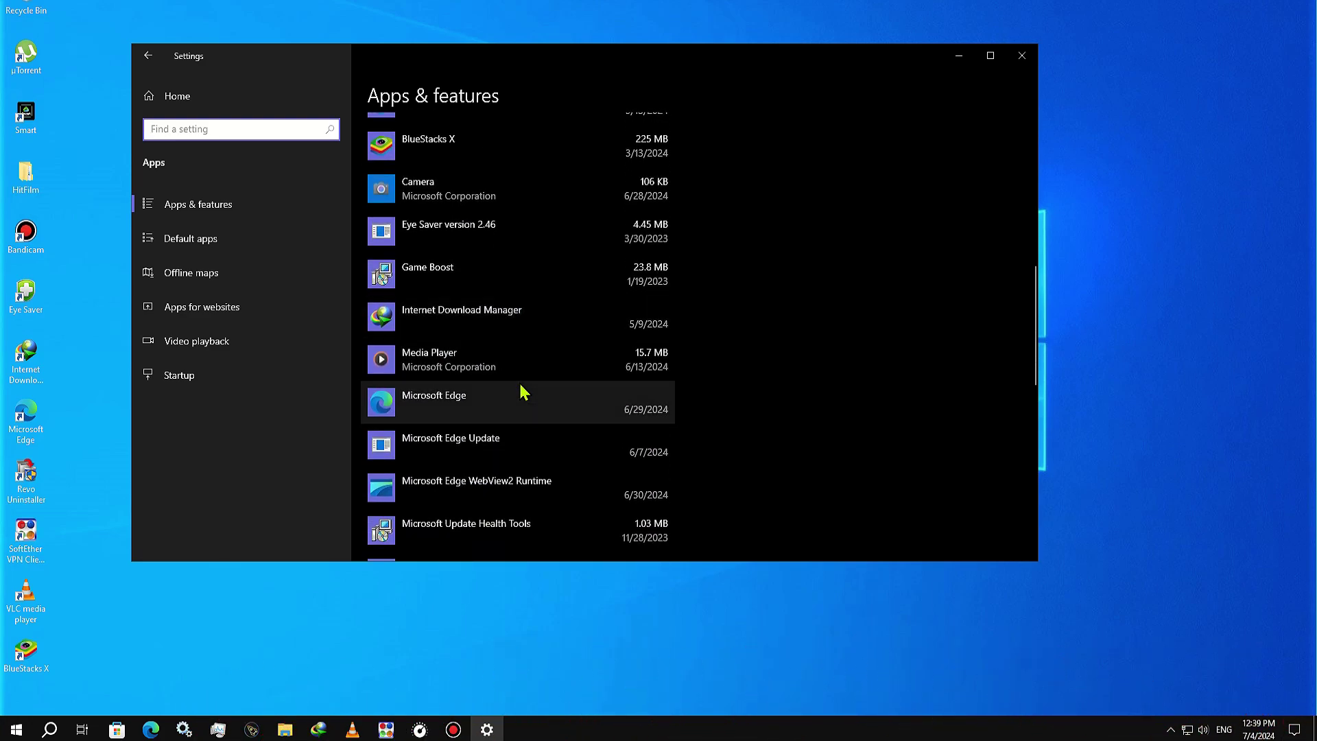
{"action": "scroll", "coordinate": [523, 393], "scroll_direction": "down", "scroll_amount": 10}
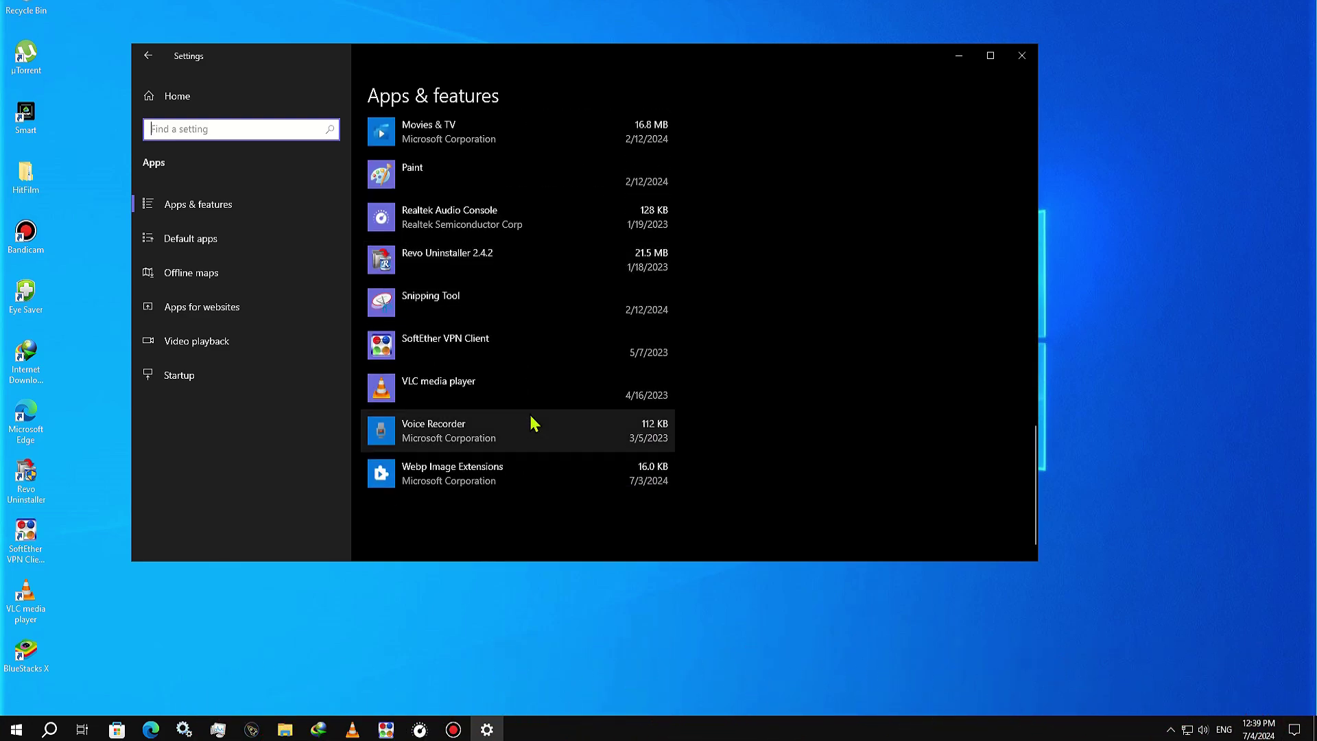
{"action": "left_click", "coordinate": [553, 223]}
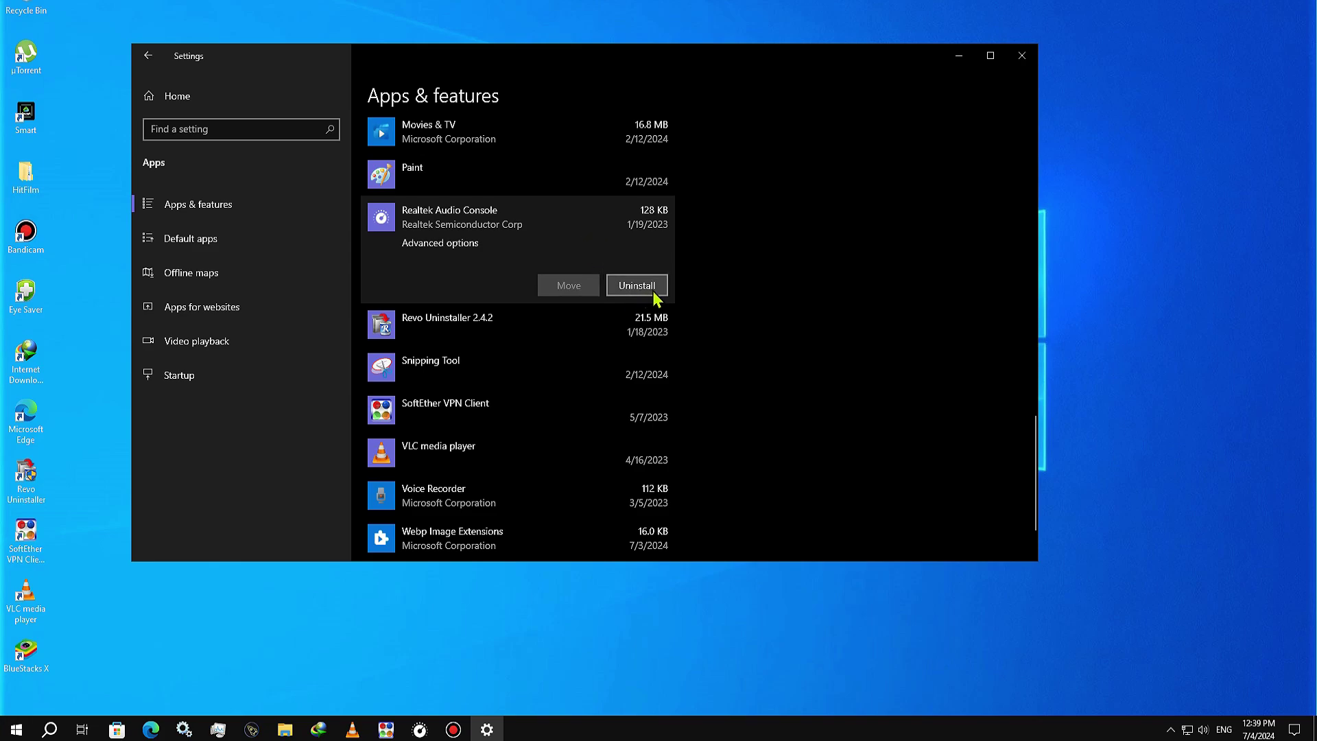
{"action": "left_click", "coordinate": [654, 292]}
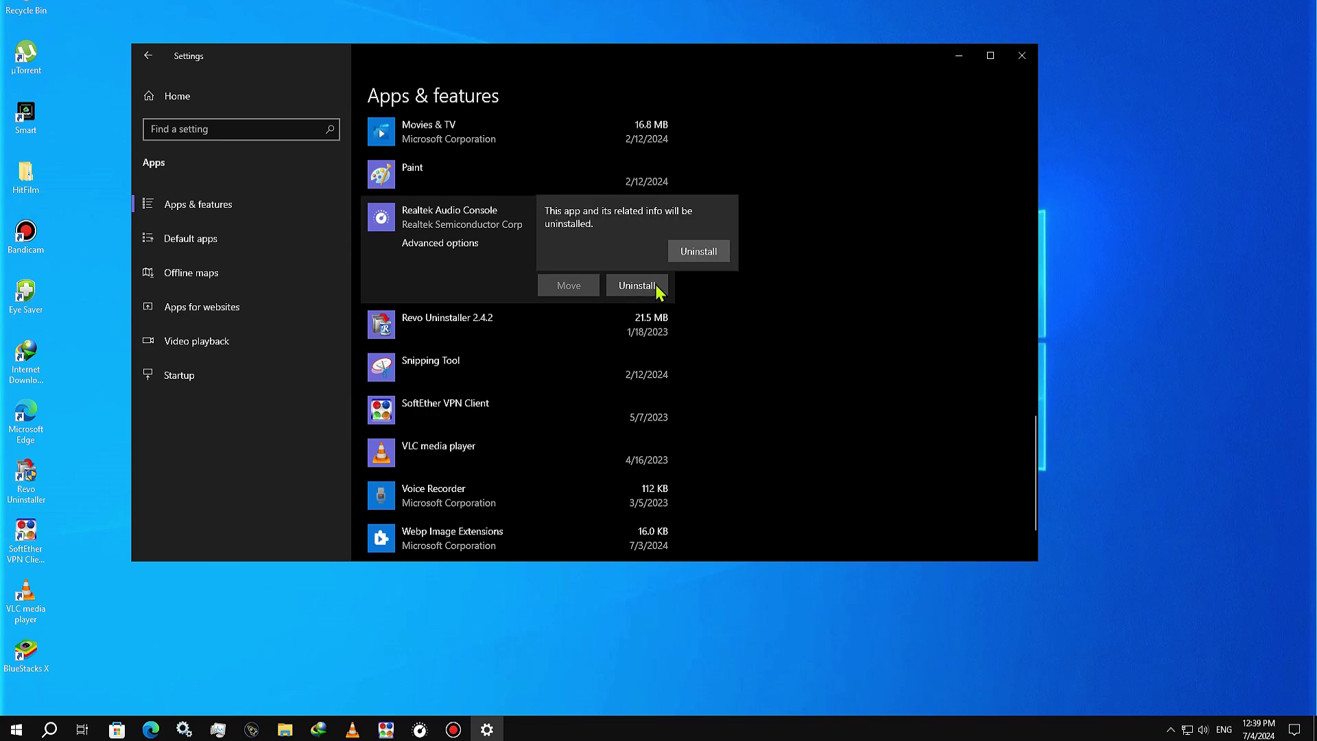
{"action": "left_click", "coordinate": [707, 260]}
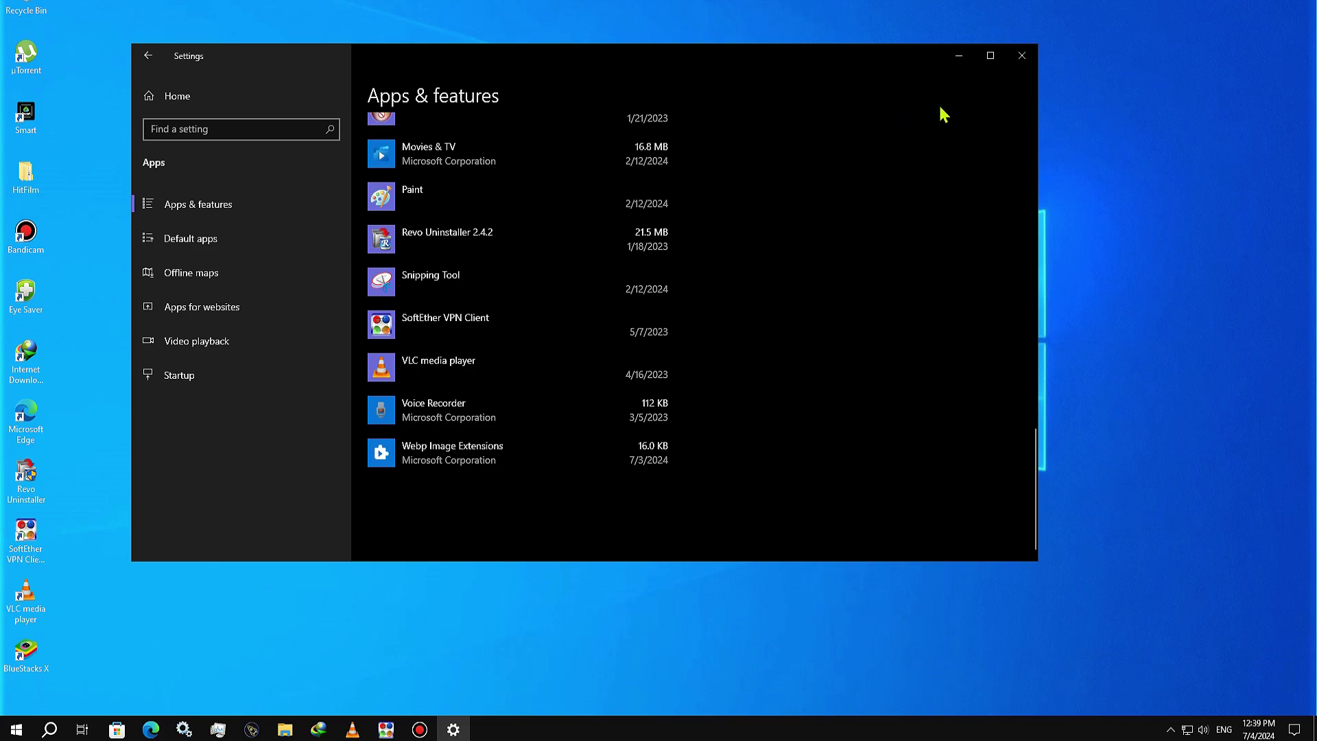
{"action": "left_click", "coordinate": [1021, 56]}
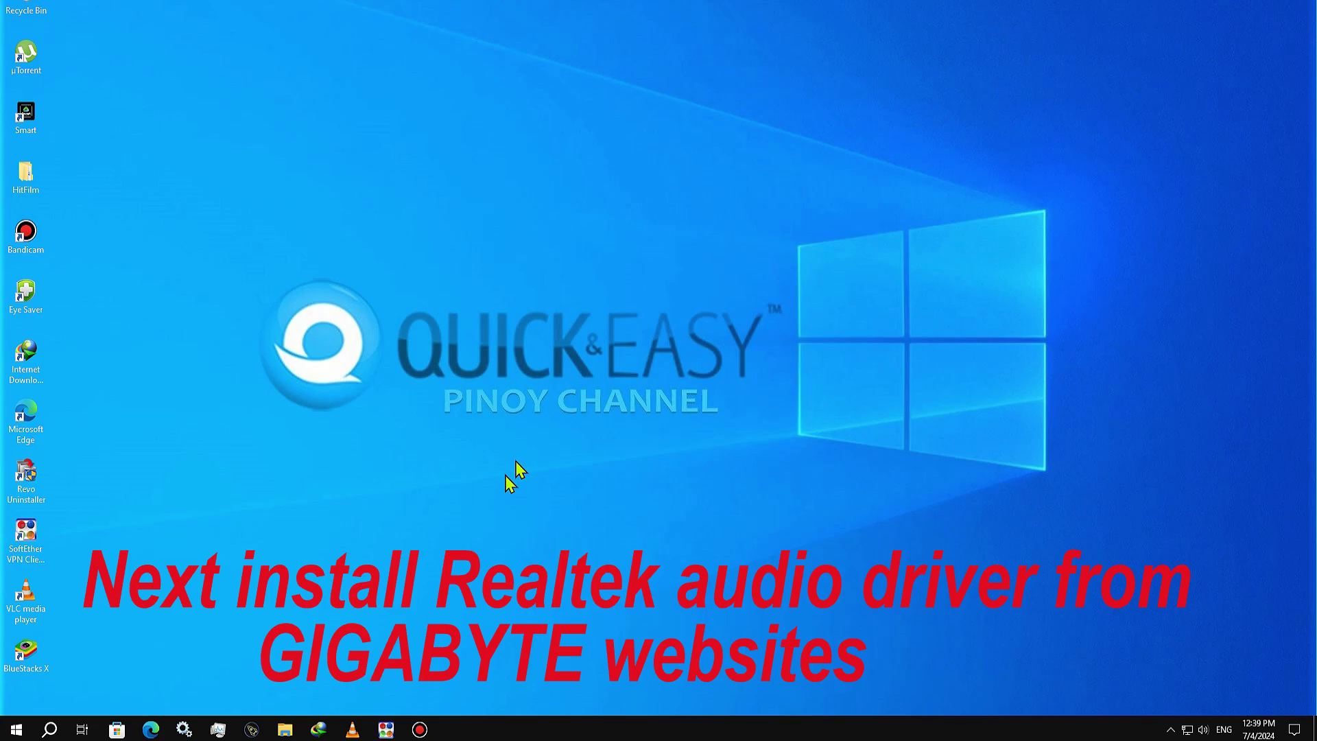
- Switch to Microsoft Edge and open an InPrivate browsing window
{"action": "left_click", "coordinate": [151, 729]}
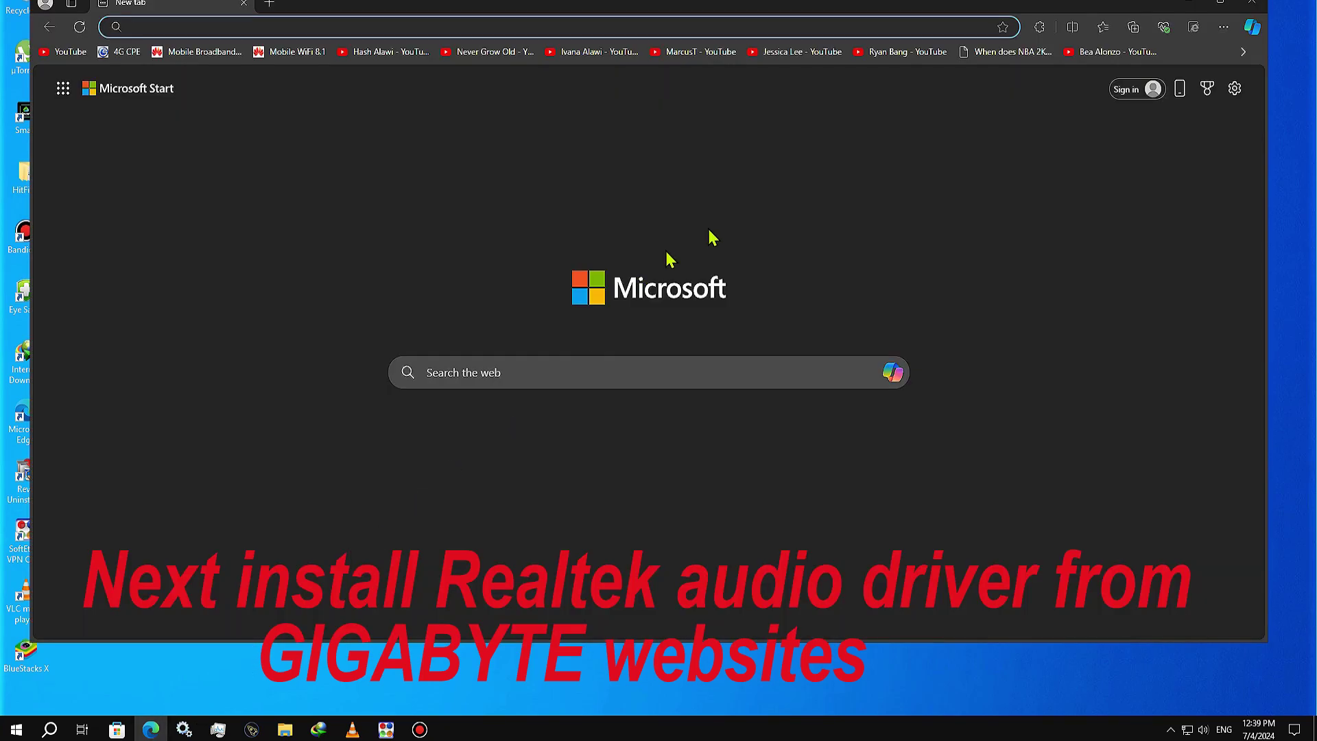
{"action": "left_click", "coordinate": [1224, 26]}
{"action": "left_click", "coordinate": [1177, 96]}
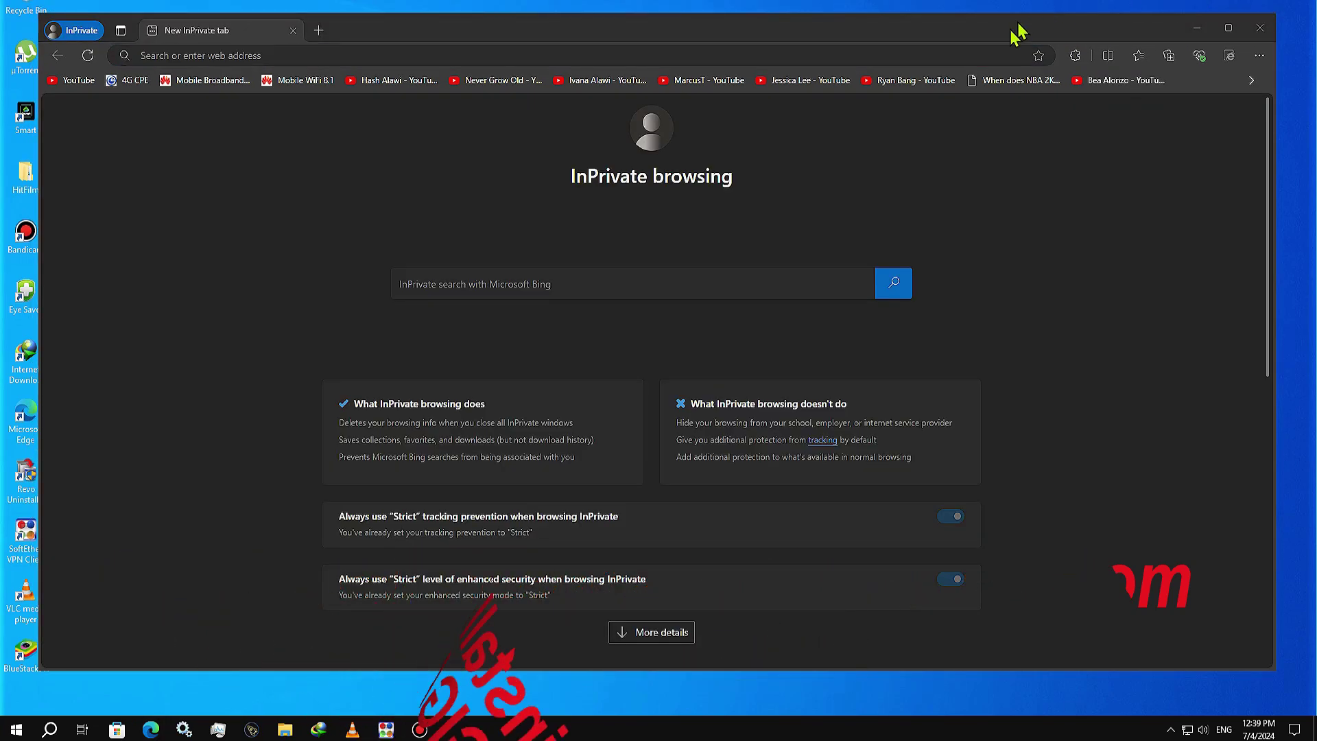
{"action": "type", "text": "www."}
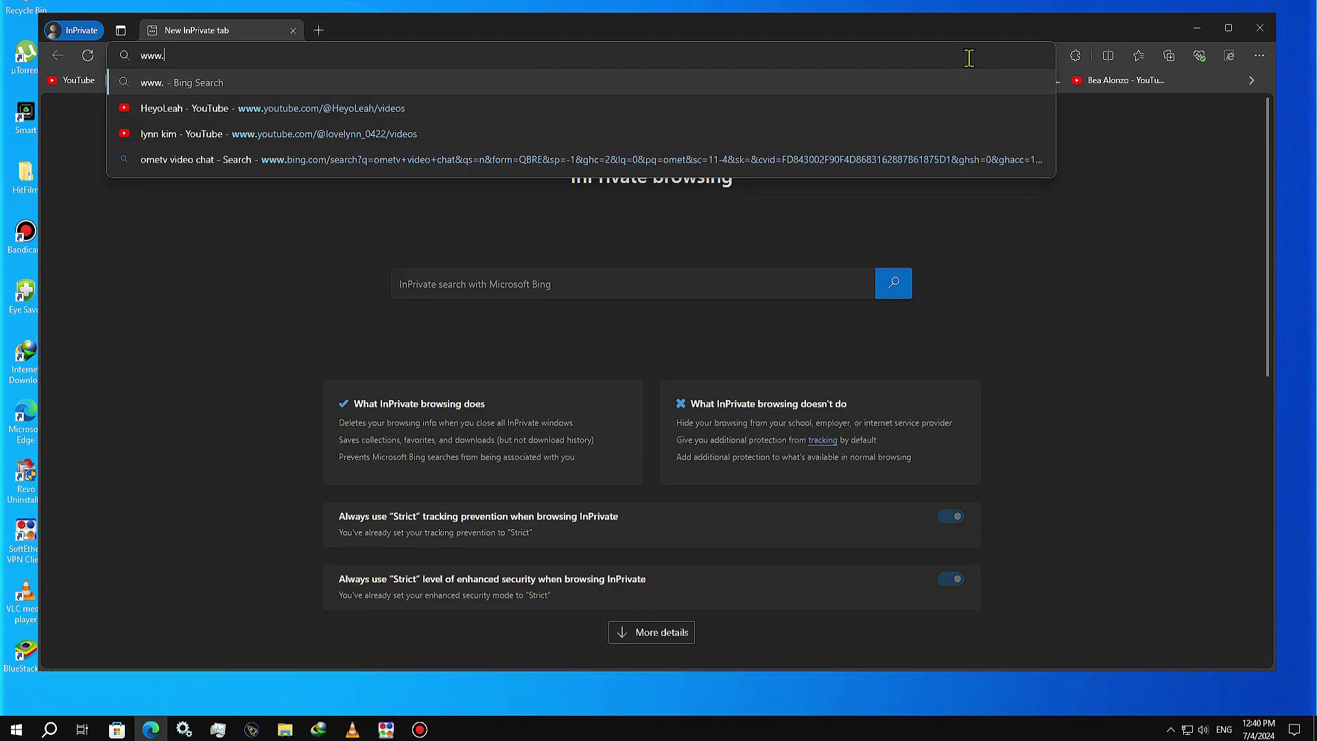
{"action": "type", "text": "gigabyte.com"}
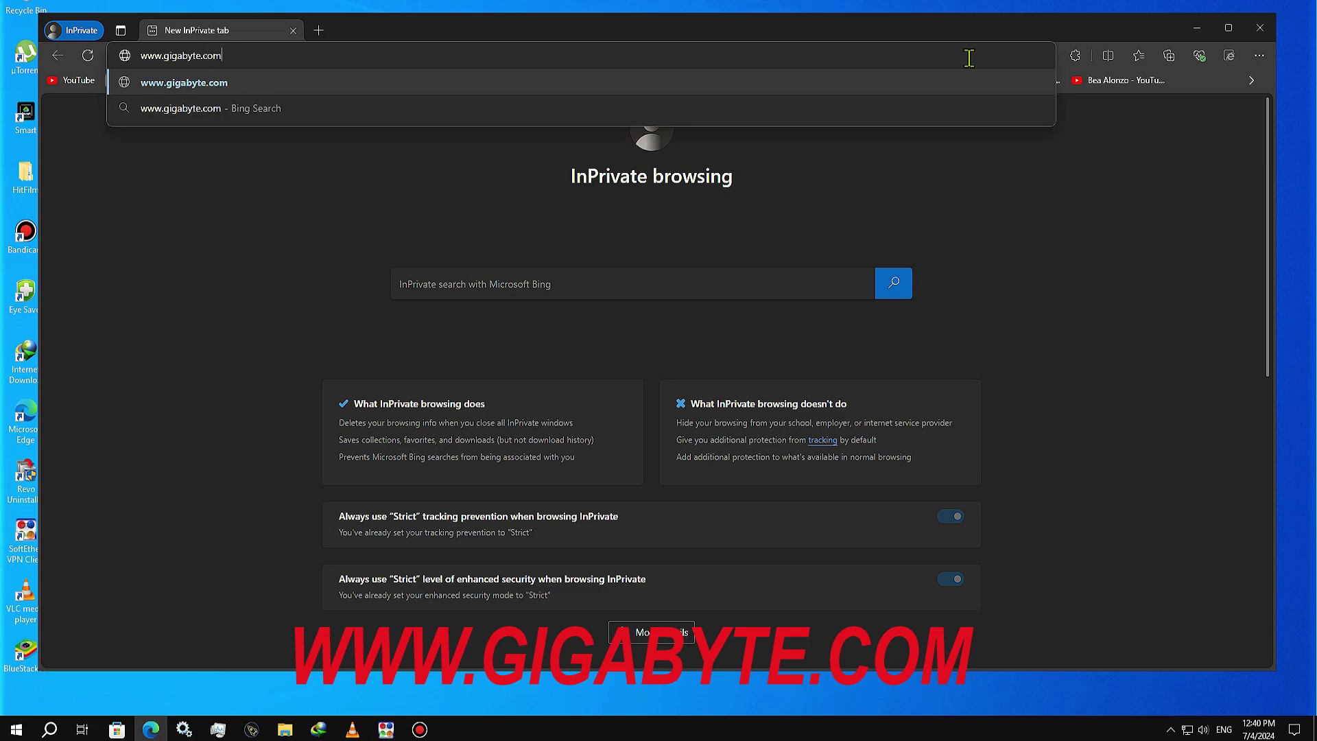
{"action": "key", "text": "Return"}
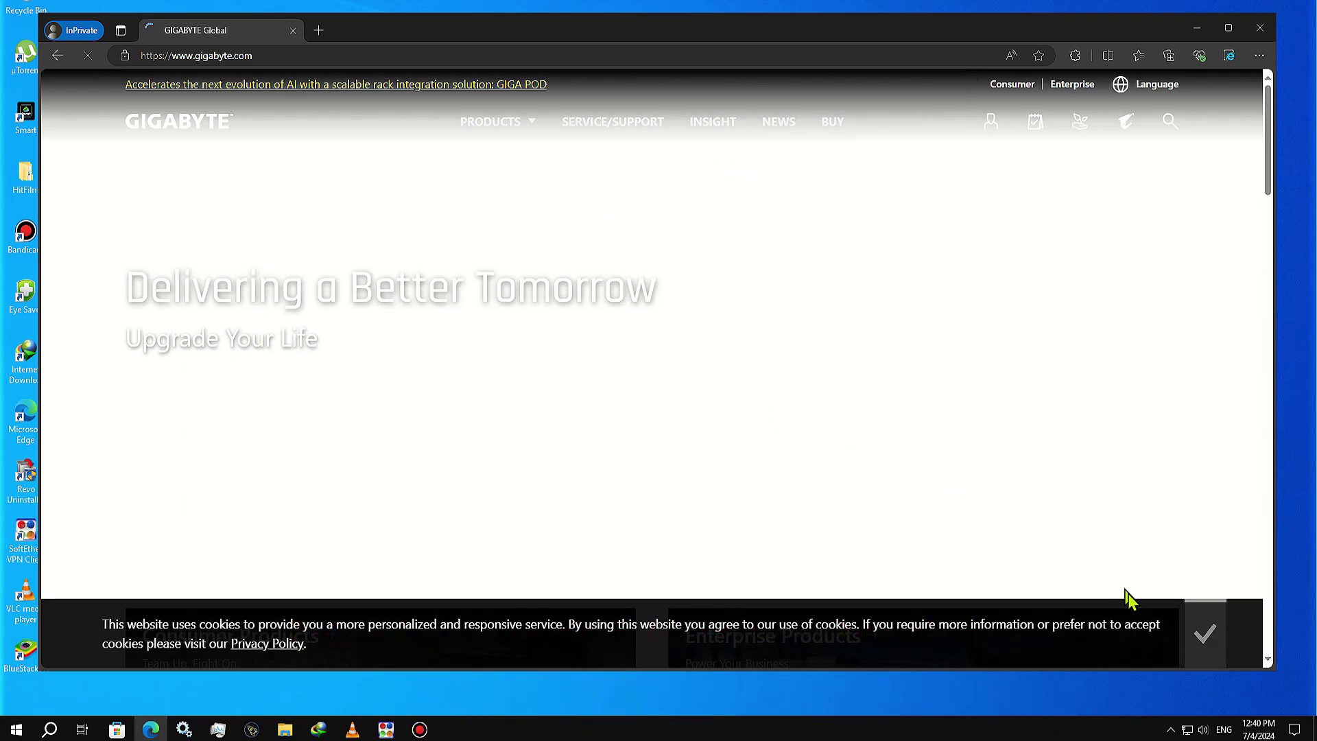
{"action": "left_click", "coordinate": [1205, 635]}
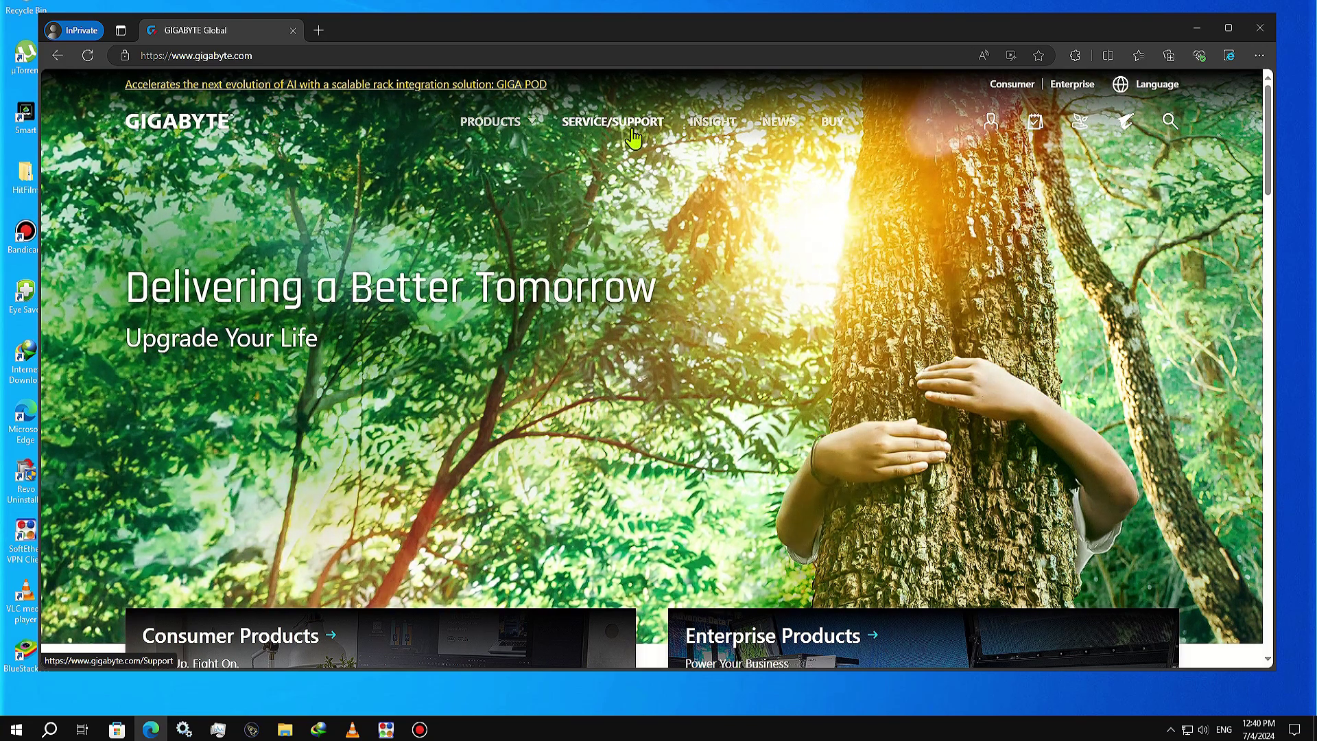
- Open GIGABYTE's consumer products support page and search it for "gigabyte a320m s2h"
{"action": "left_click", "coordinate": [632, 130]}
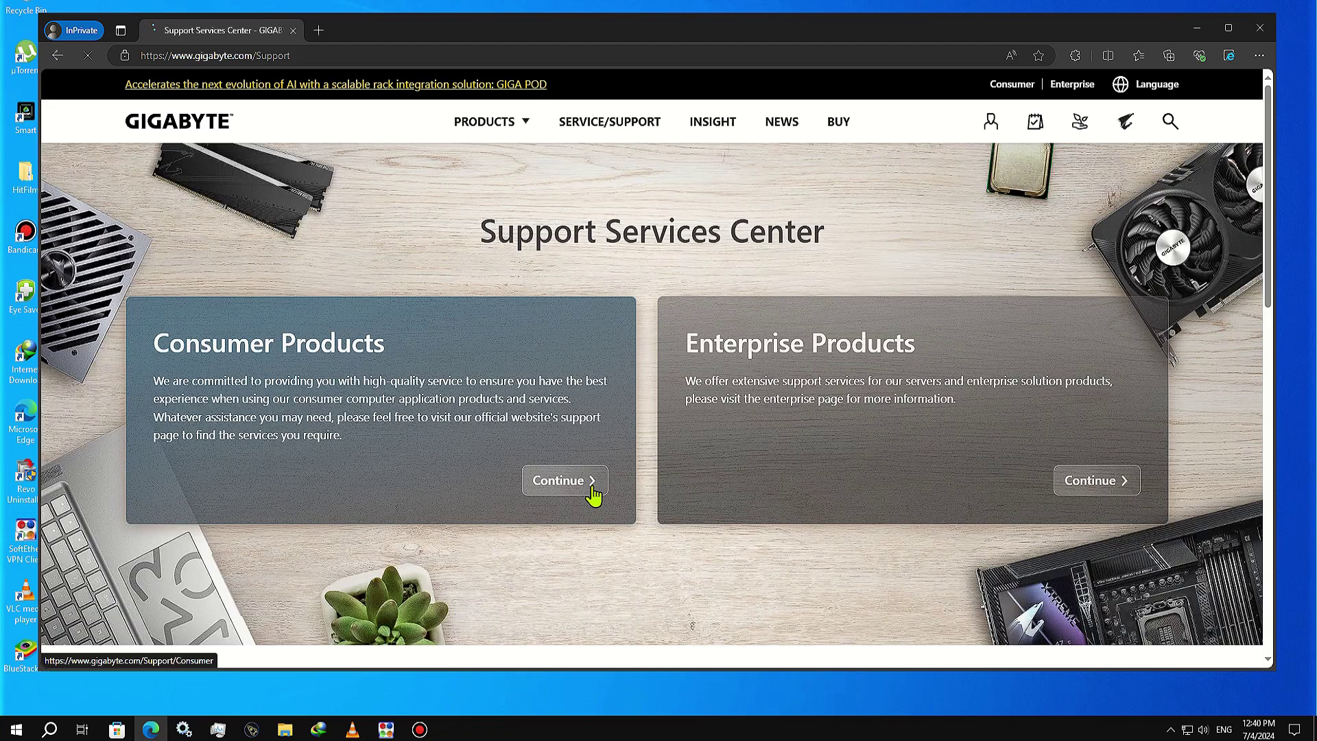
{"action": "left_click", "coordinate": [592, 488]}
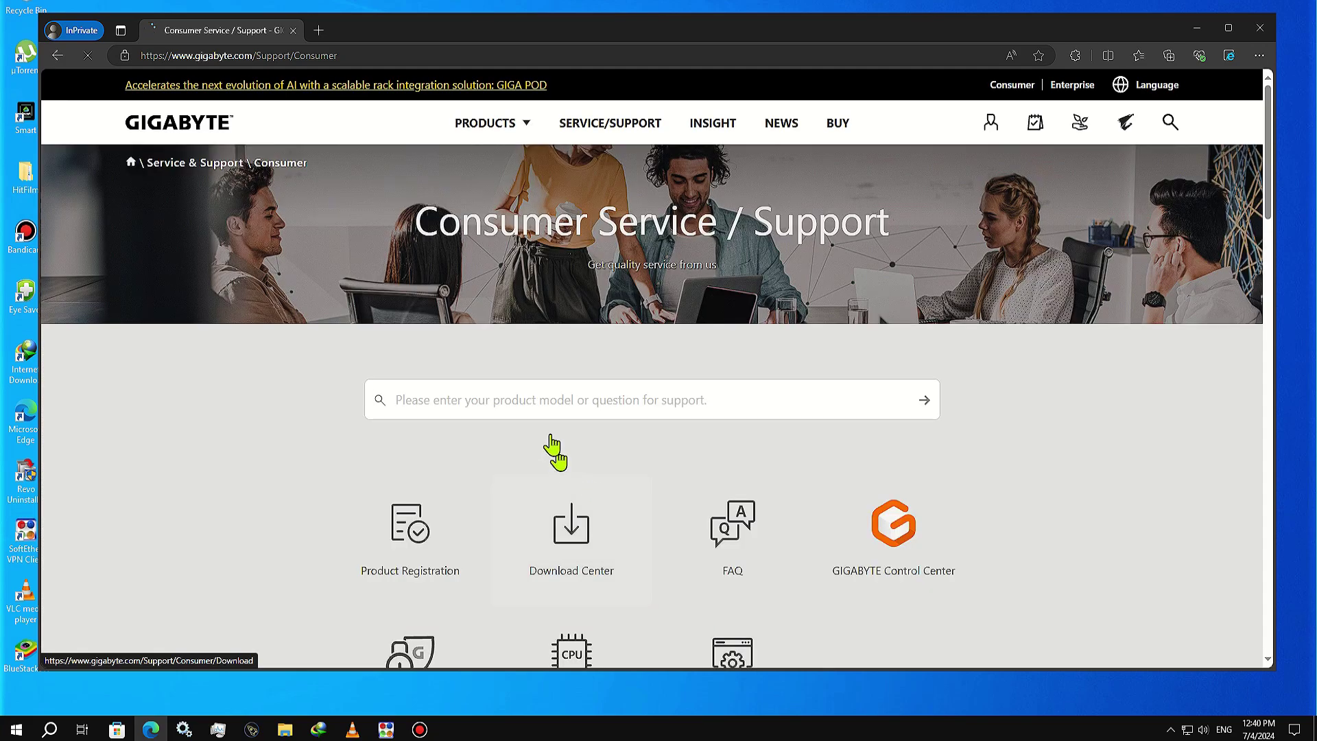
{"action": "left_click", "coordinate": [495, 397]}
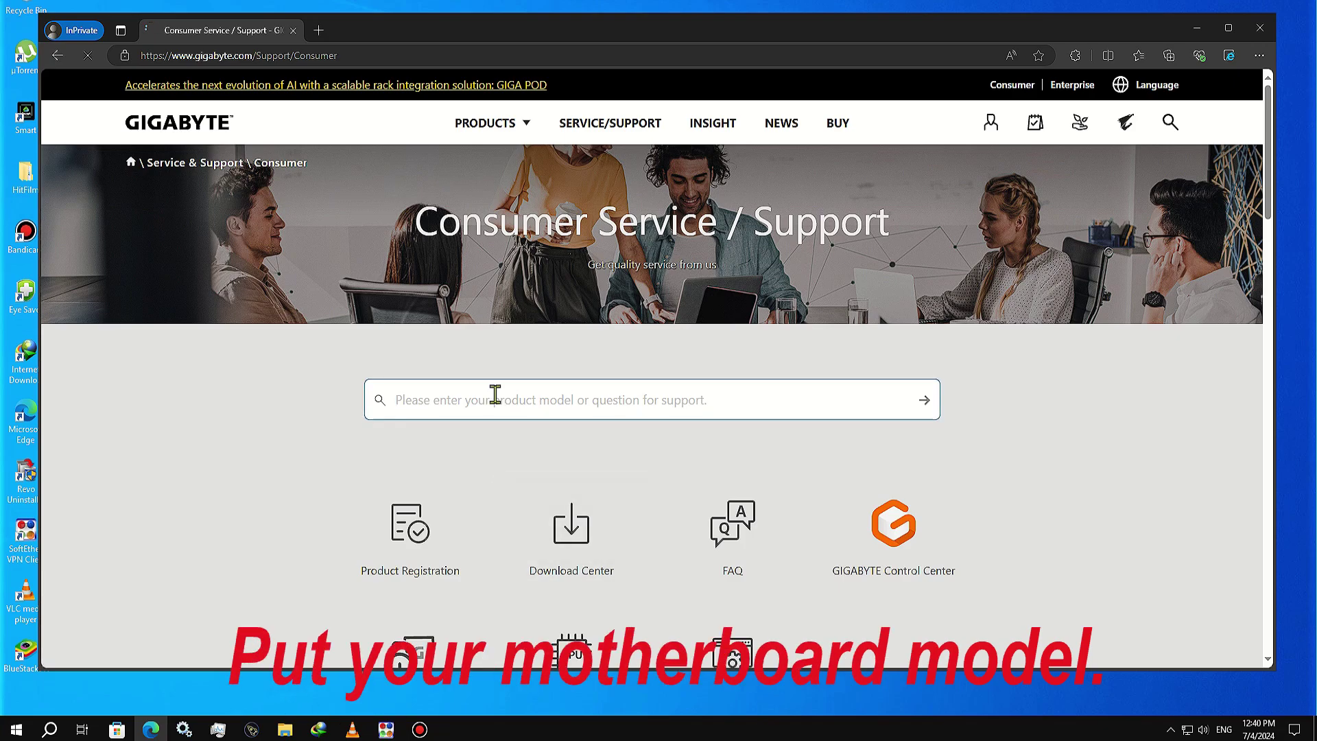
{"action": "type", "text": "gigabyte"}
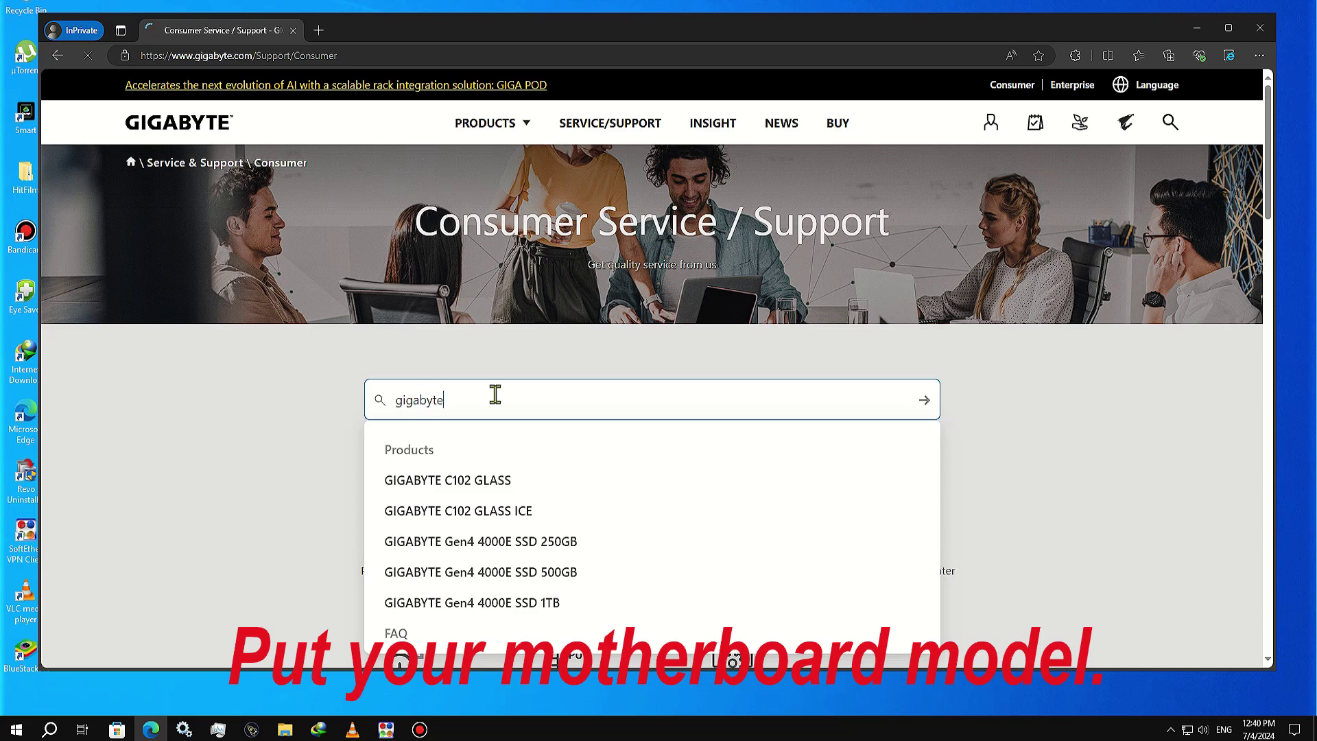
{"action": "type", "text": " a30"}
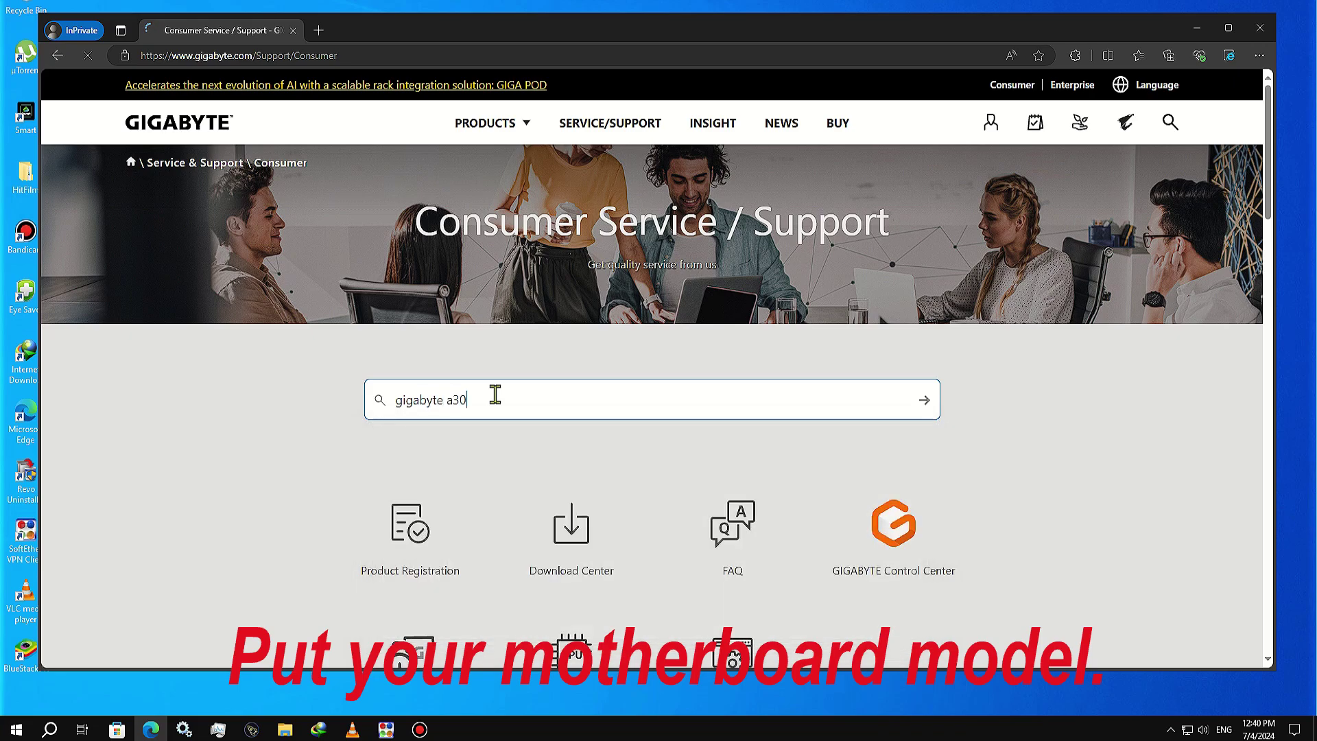
{"action": "key", "text": "BackSpace"}
{"action": "type", "text": "20m"}
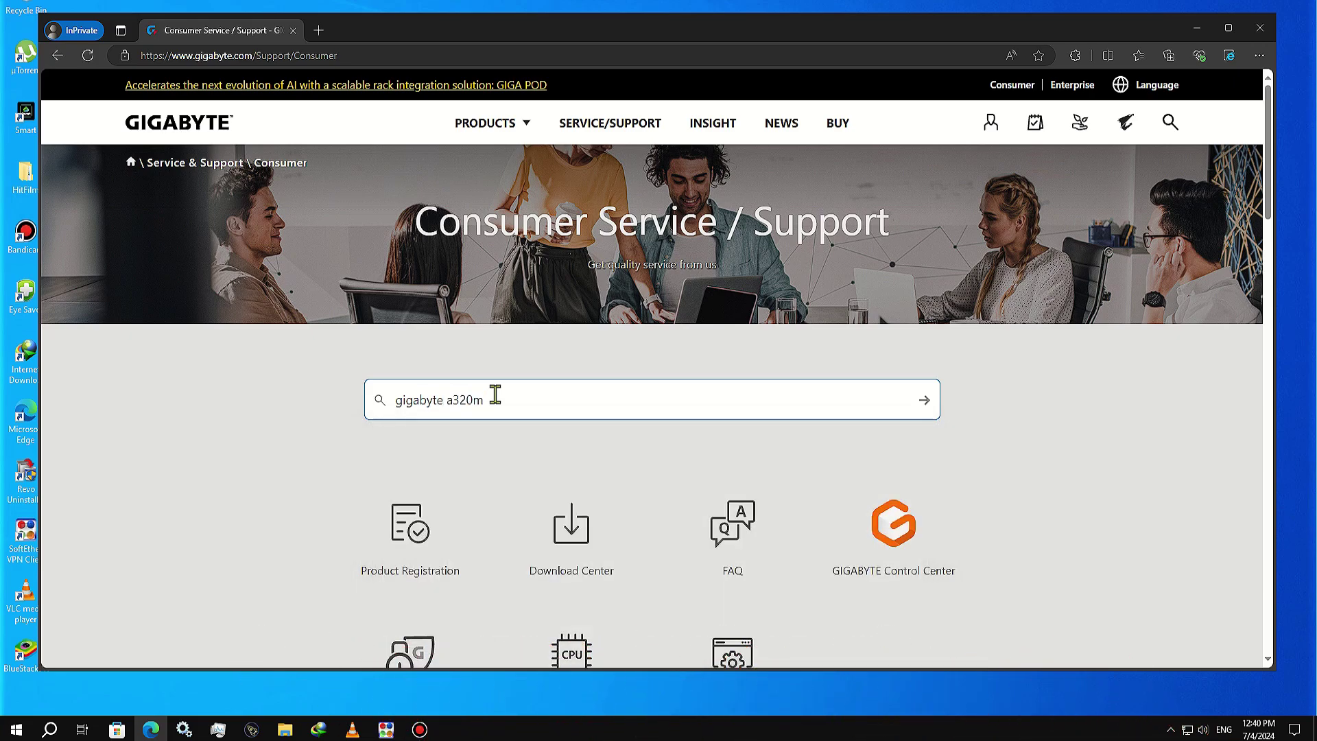
{"action": "type", "text": " s2h"}
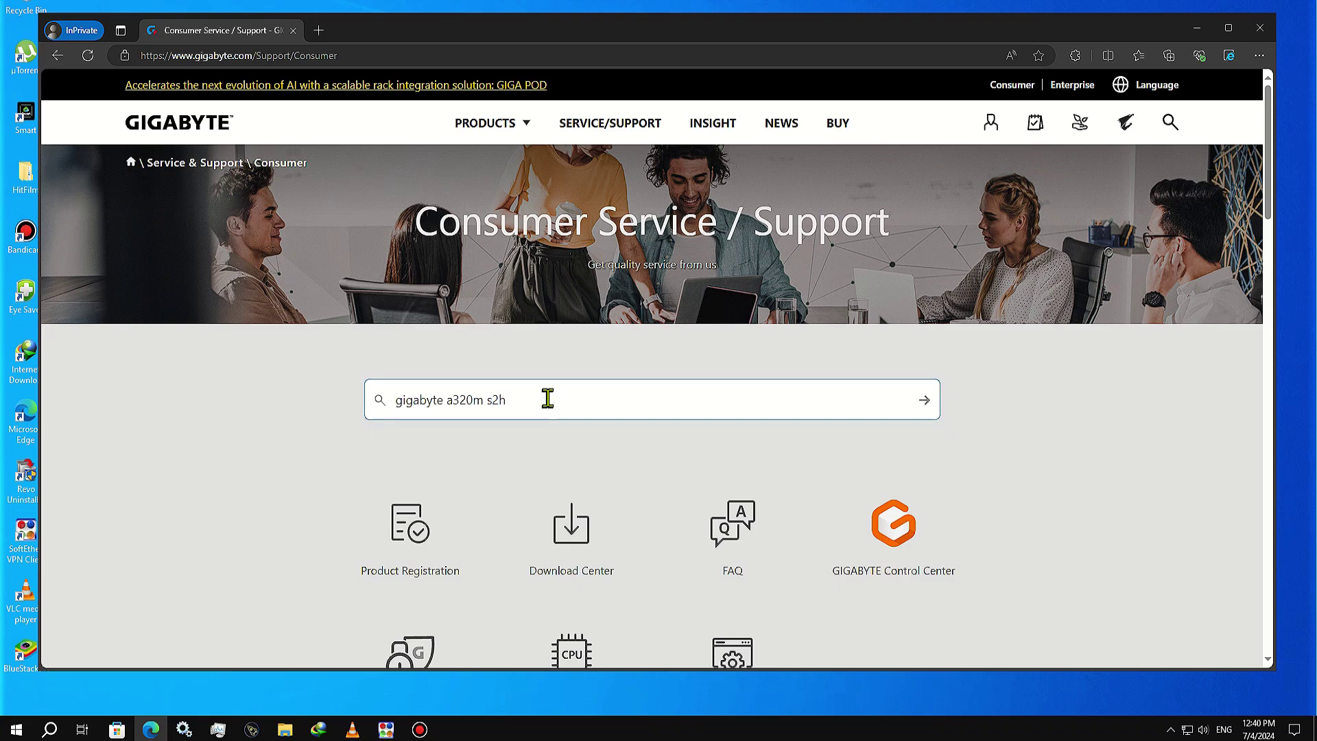
{"action": "key", "text": "Return"}
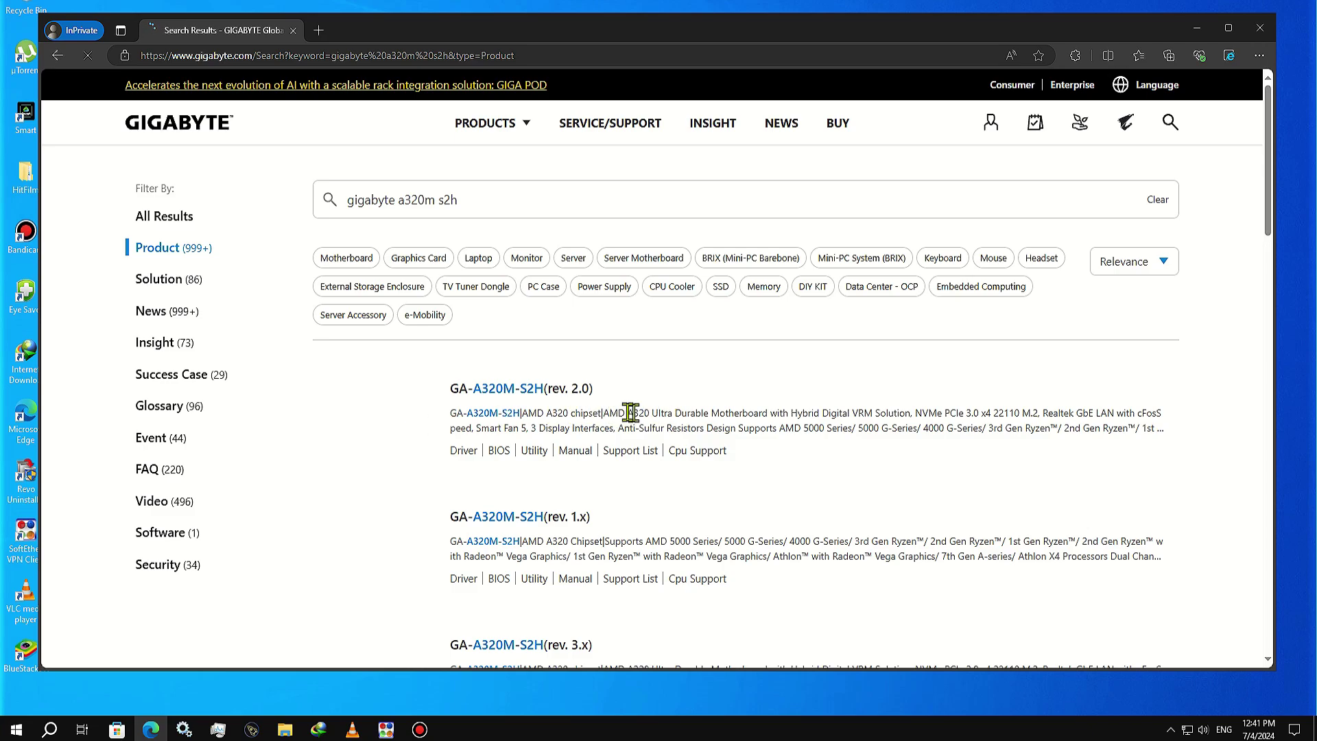
- Open the driver downloads for the GA-A320M-S2H (rev. 2.0) and filter them to Windows 10 64bit
{"action": "left_click", "coordinate": [462, 451]}
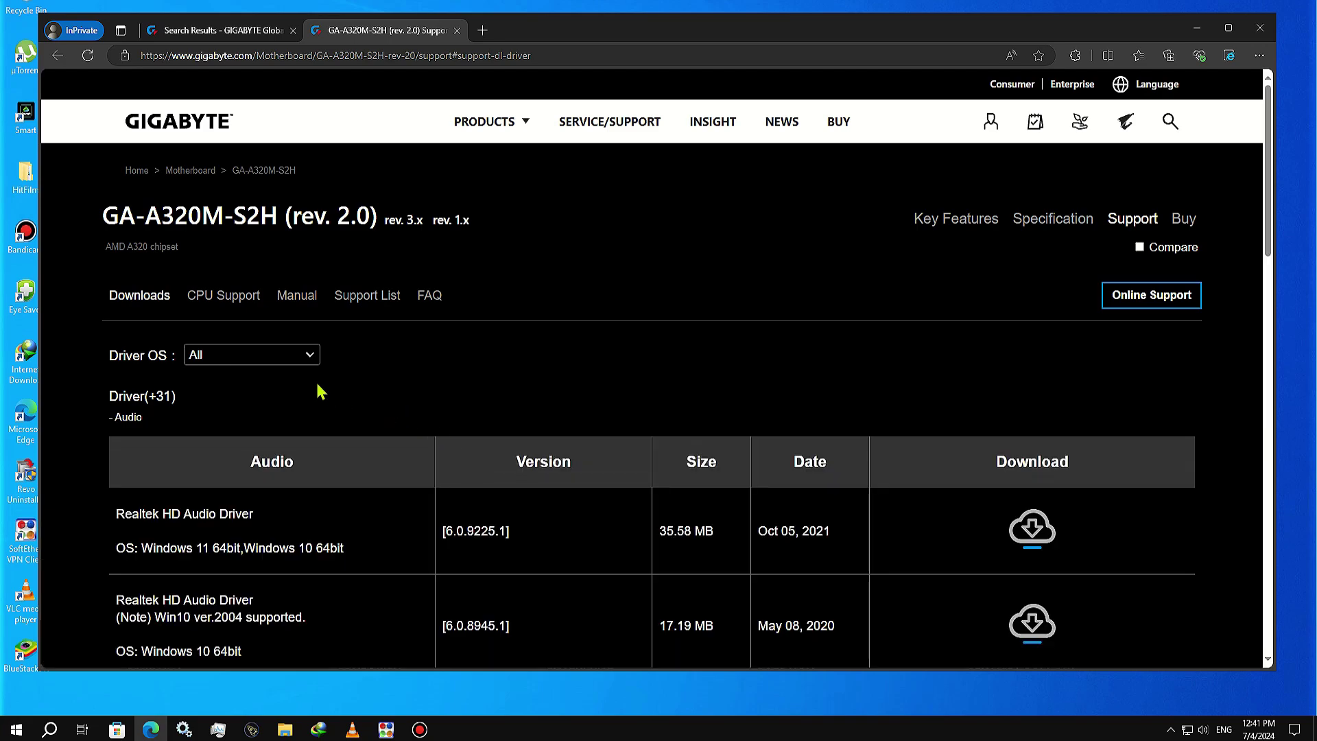
{"action": "left_click", "coordinate": [311, 356]}
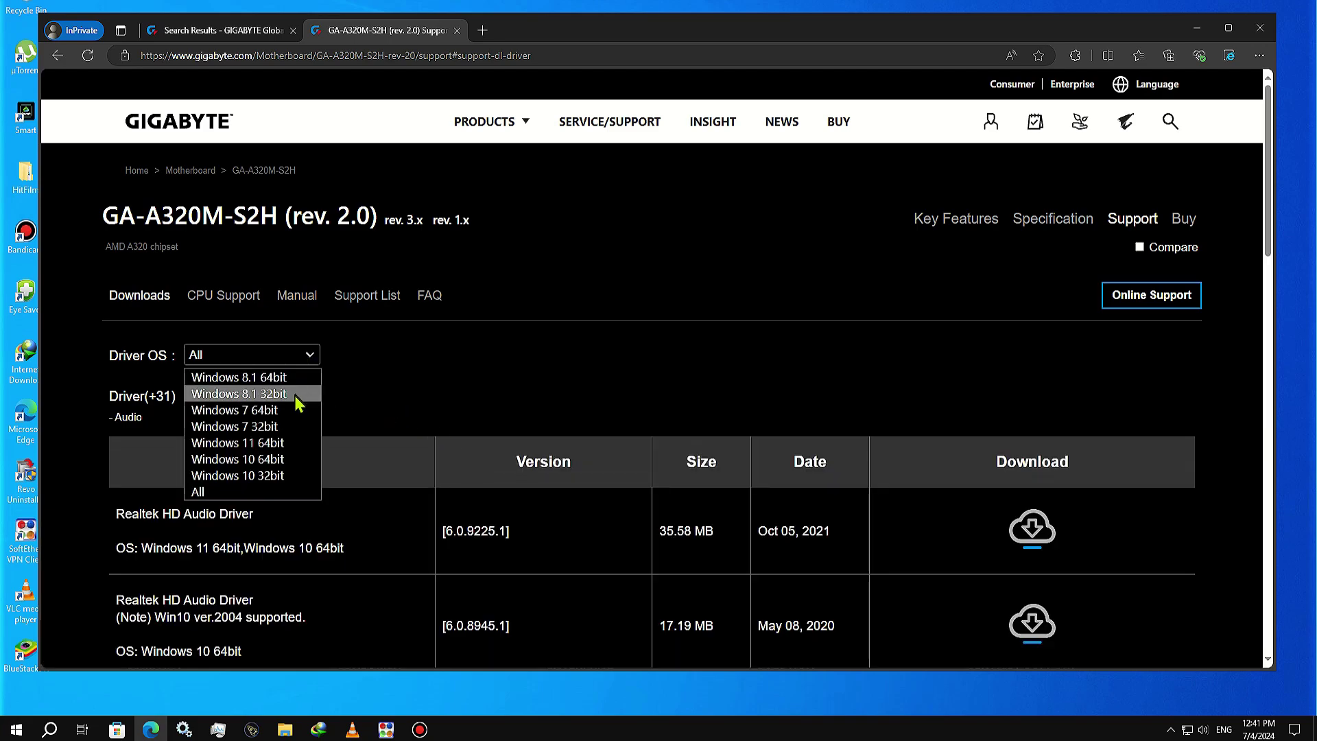
{"action": "left_click", "coordinate": [302, 459]}
- Download Realtek HD Audio Driver version 6.0.9225.1 and open the downloaded zip file
{"action": "scroll", "coordinate": [316, 532], "scroll_direction": "down", "scroll_amount": 1}
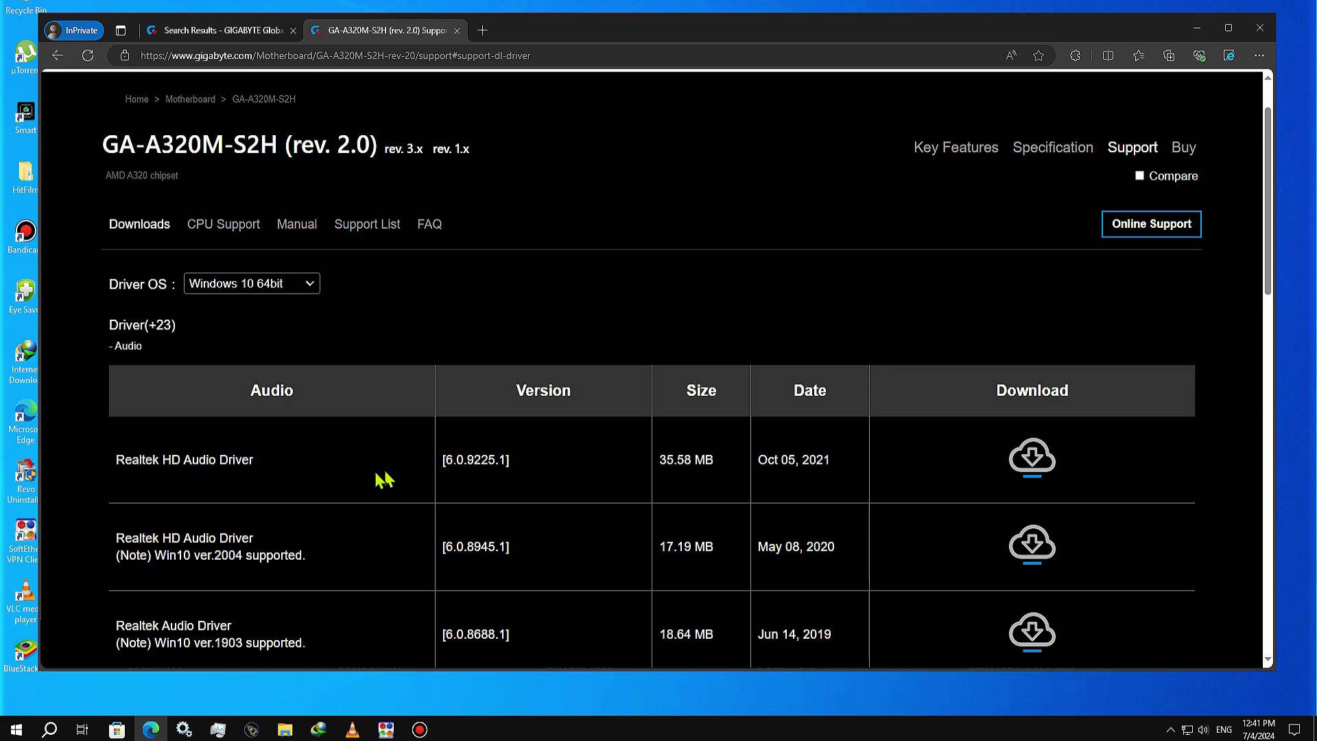
{"action": "left_click", "coordinate": [1040, 472]}
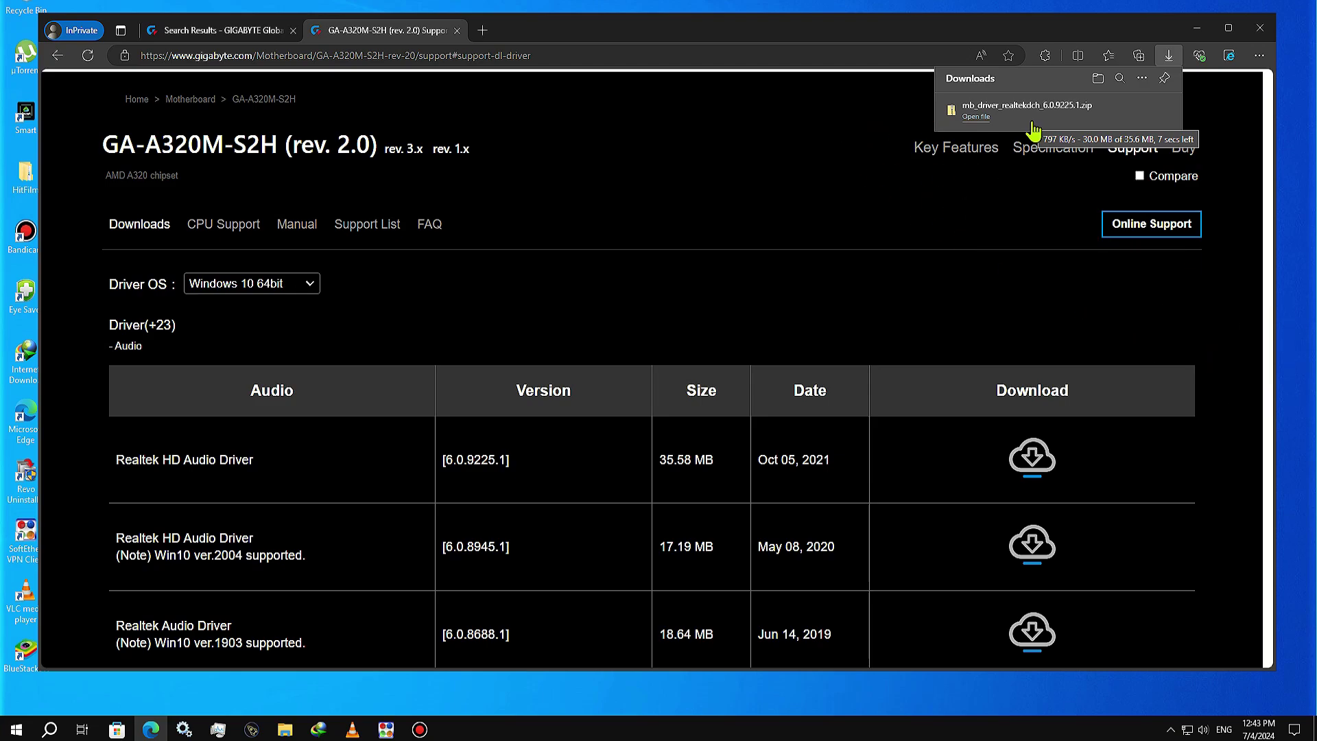
{"action": "left_click", "coordinate": [977, 118]}
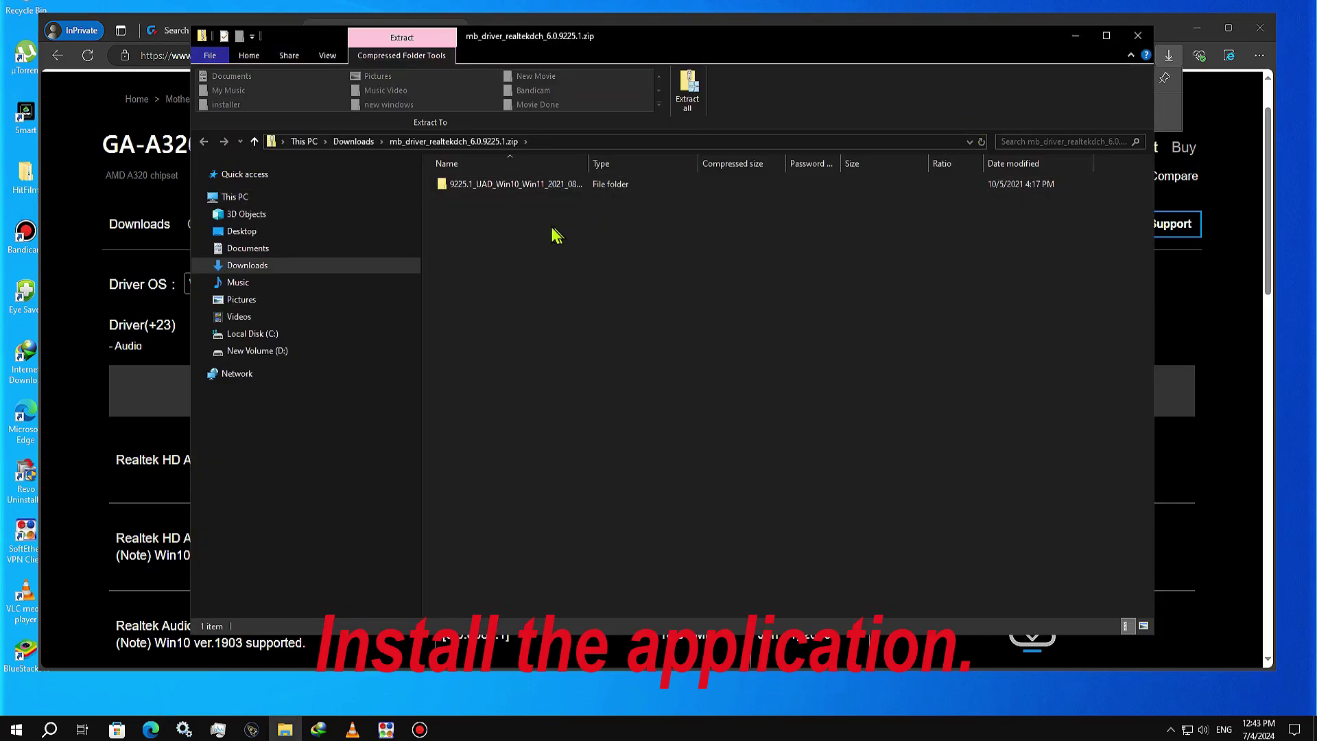
- Run Setup.exe from the 9225.1_UAD driver folder in the zip and proceed through the Realtek Audio Driver installation wizard
{"action": "left_click", "coordinate": [557, 187]}
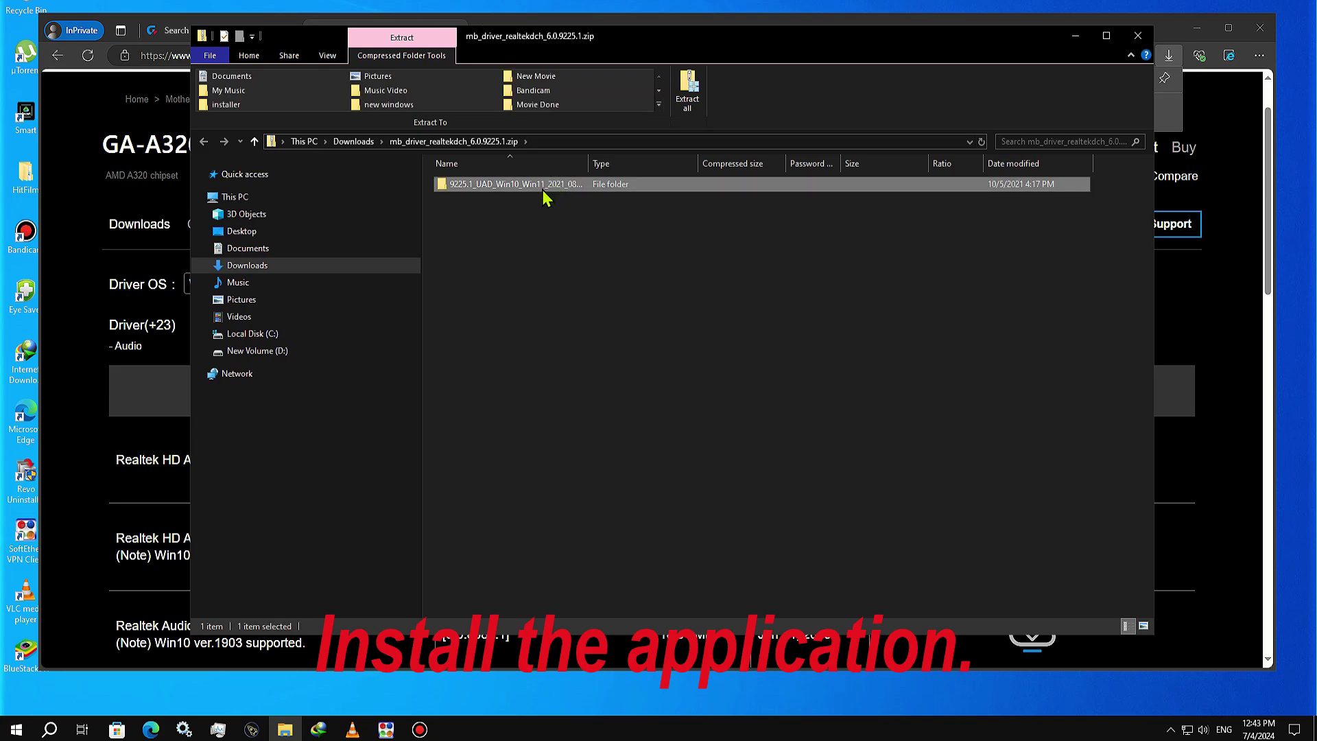
{"action": "double_click", "coordinate": [542, 189]}
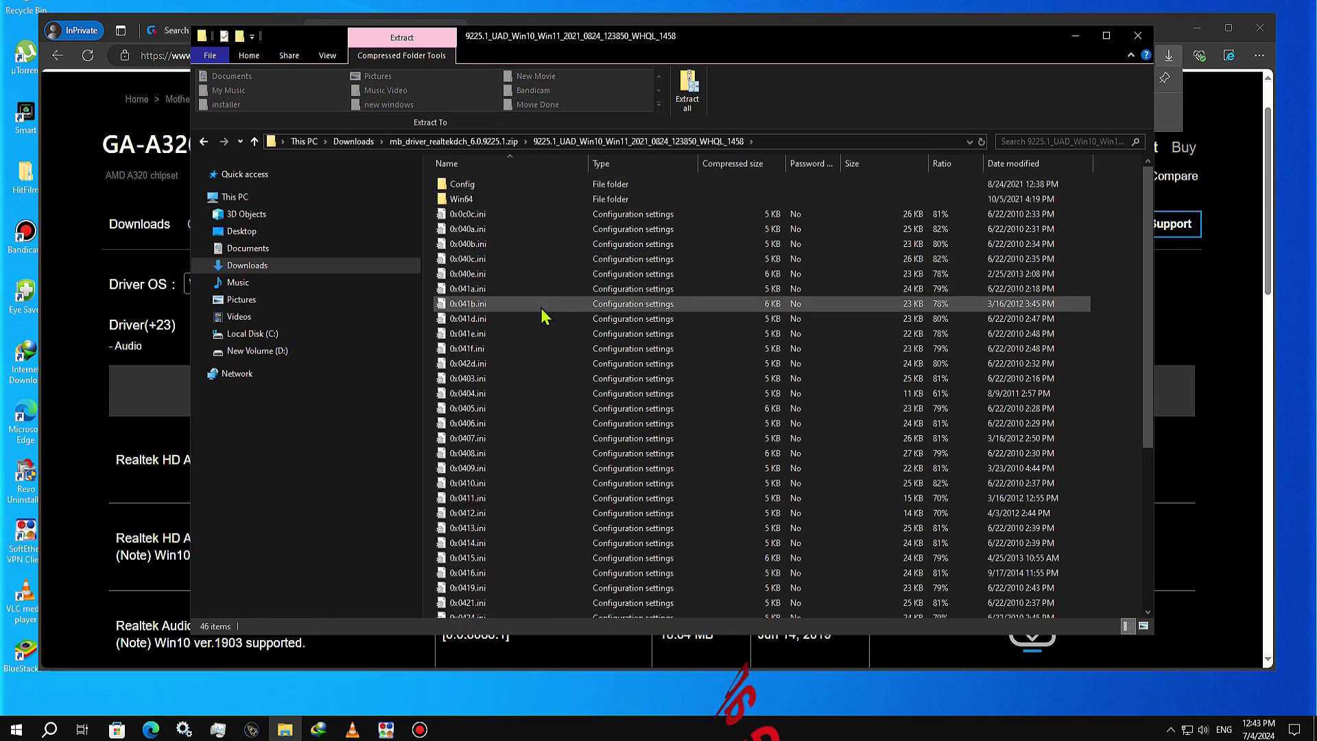
{"action": "scroll", "coordinate": [549, 357], "scroll_direction": "down", "scroll_amount": 5}
{"action": "scroll", "coordinate": [549, 357], "scroll_direction": "down", "scroll_amount": 3}
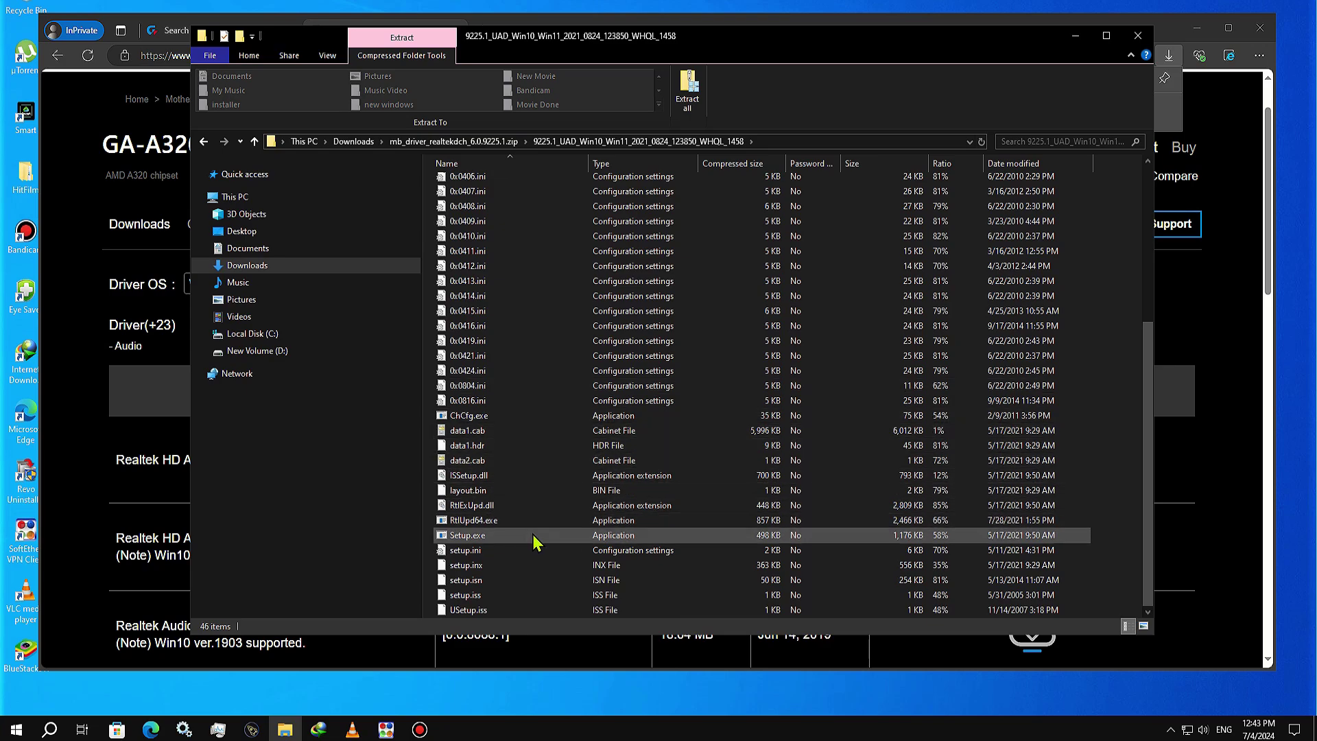
{"action": "left_click", "coordinate": [506, 540]}
{"action": "double_click", "coordinate": [530, 543]}
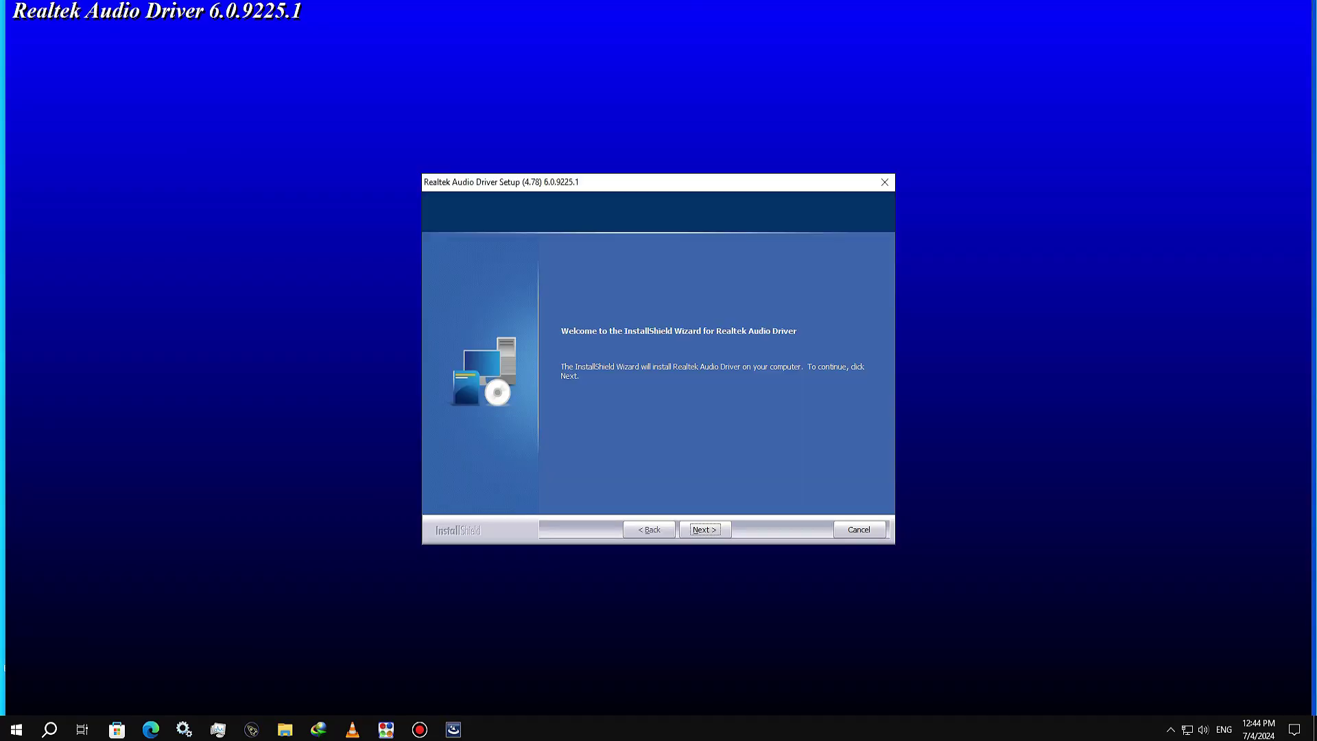
{"action": "key", "text": "Return"}
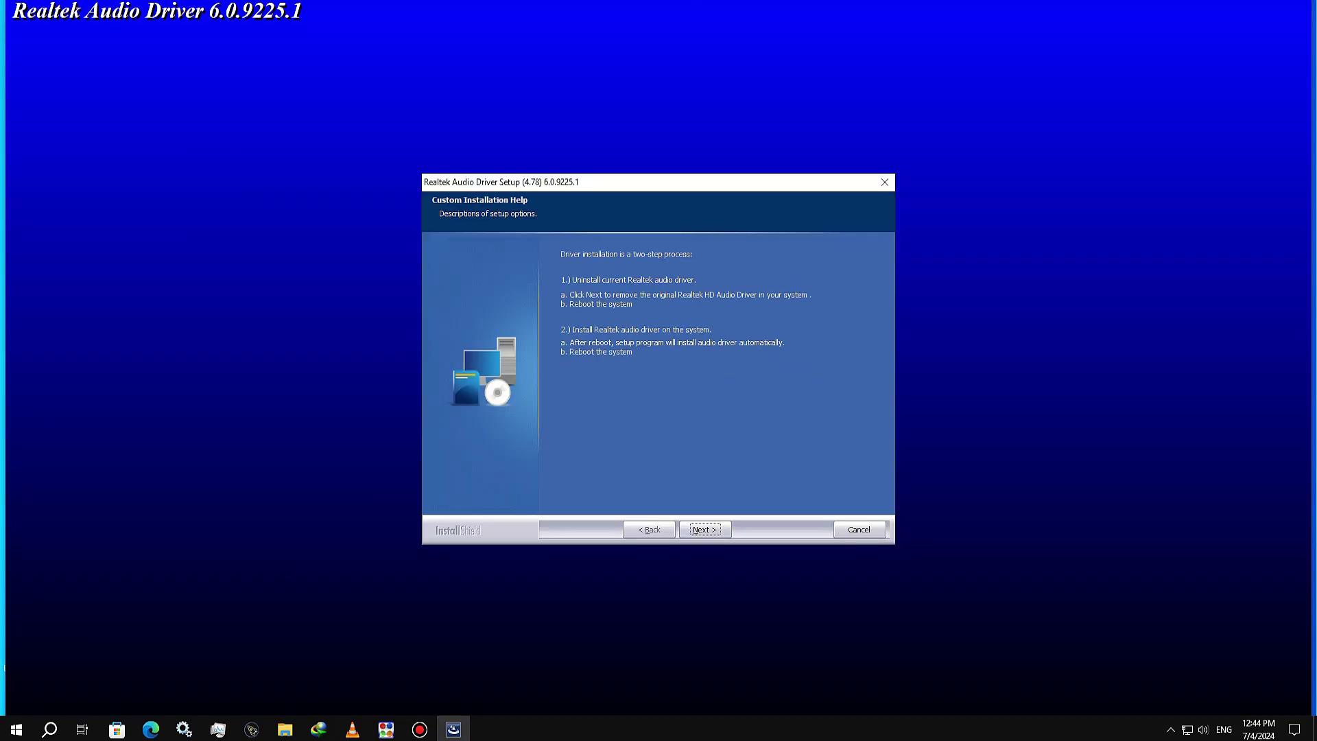
{"action": "key", "text": "Return"}
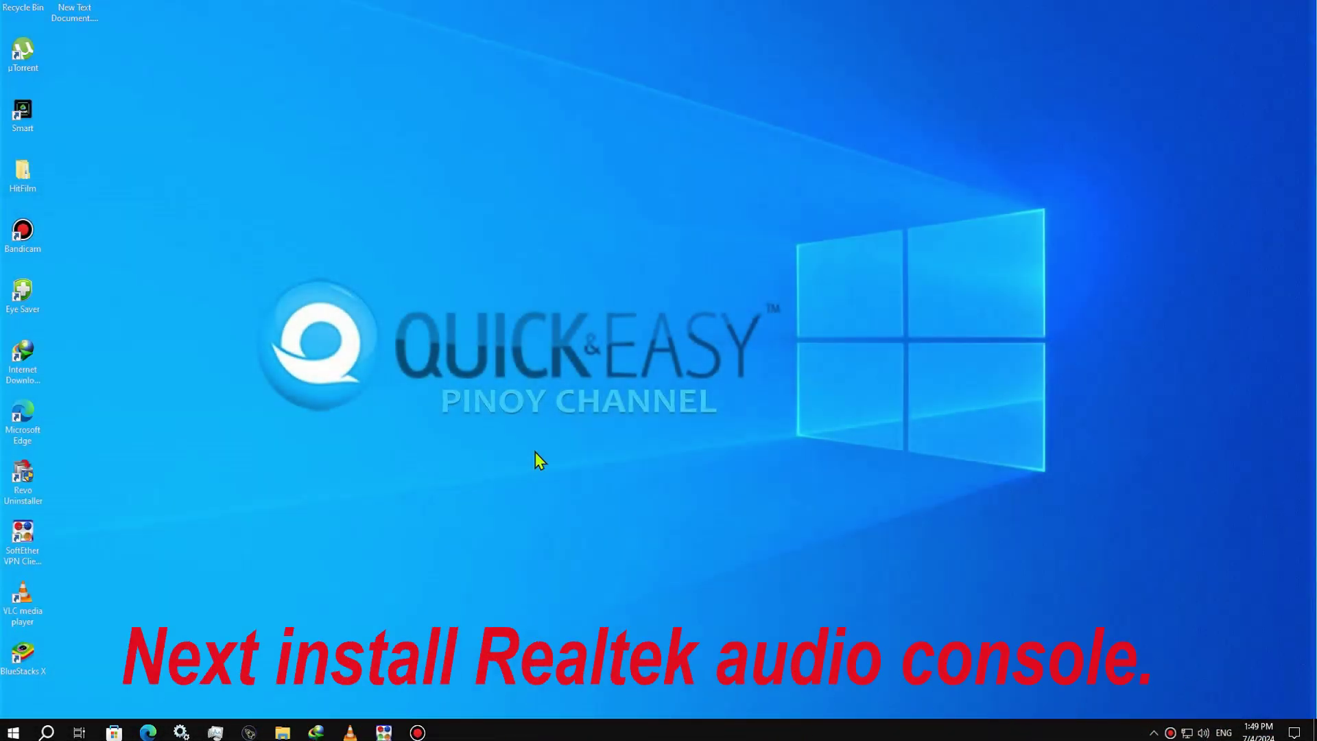
- Launch Microsoft Edge again and open a new InPrivate browsing window
{"action": "left_click", "coordinate": [148, 732]}
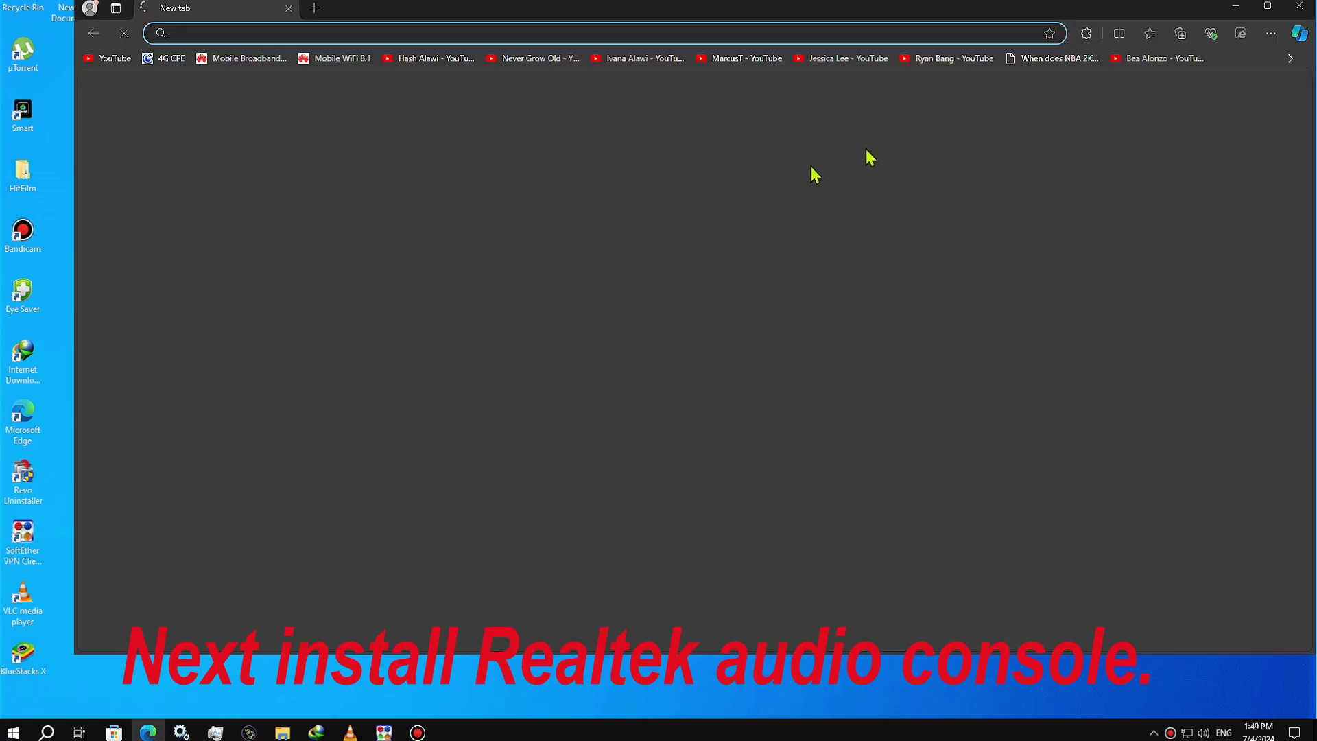
{"action": "left_click", "coordinate": [1271, 33]}
{"action": "left_click", "coordinate": [1231, 104]}
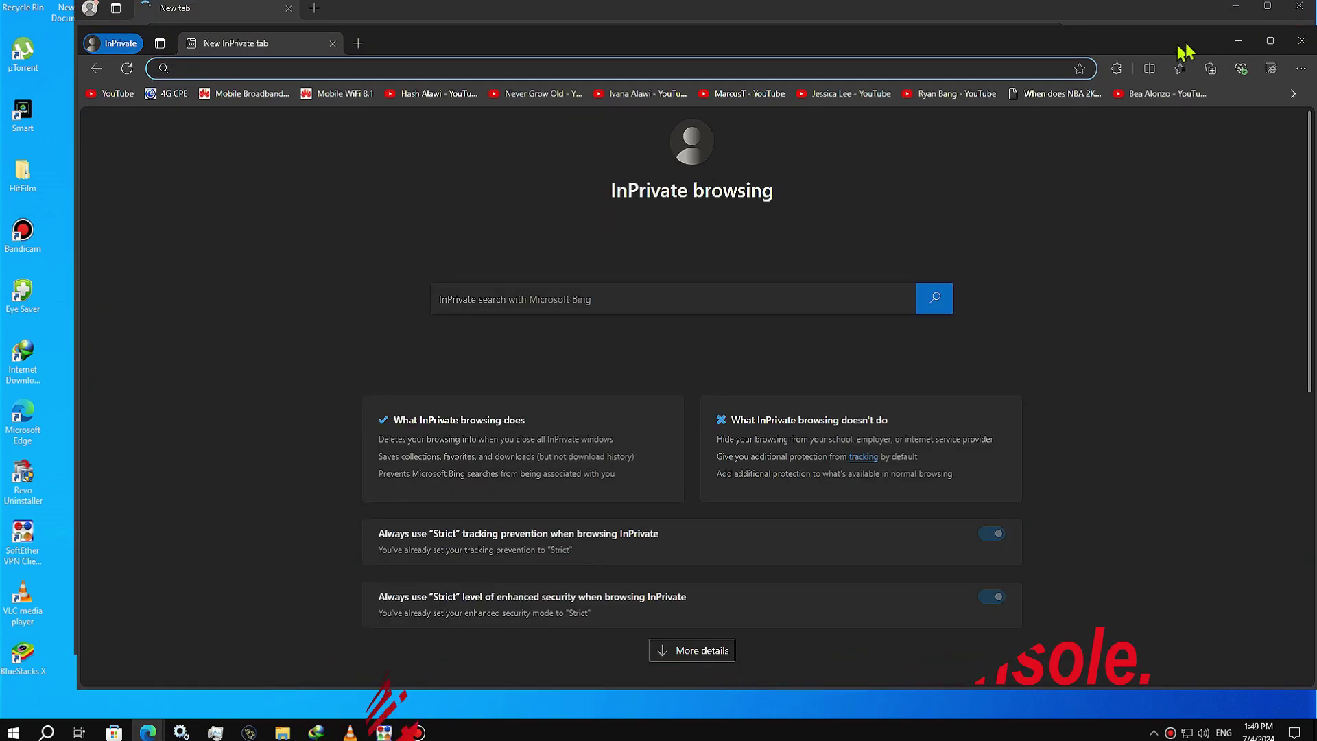
- Close the regular Edge window, keeping the InPrivate one, and copy the Microsoft Store link from New Text Document.txt
{"action": "left_click", "coordinate": [1299, 6]}
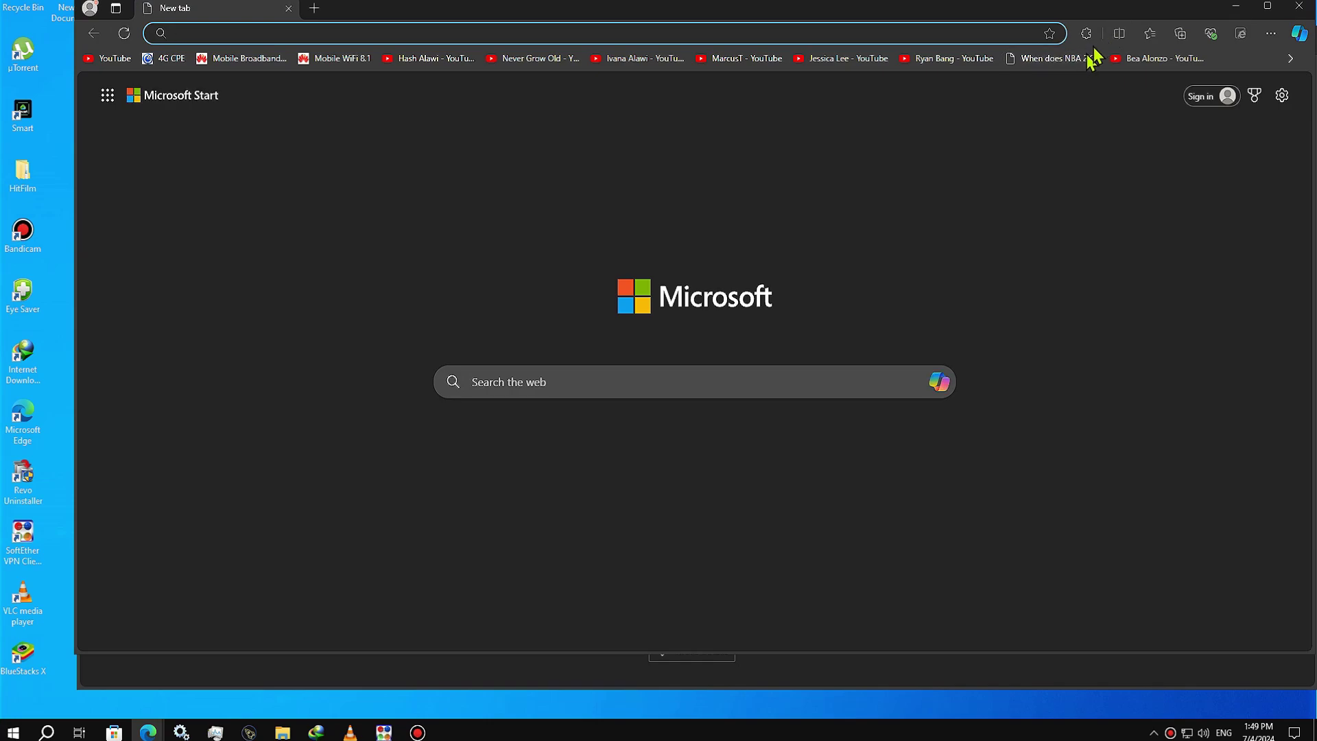
{"action": "left_click_drag", "start_coordinate": [1097, 42], "coordinate": [1048, 49]}
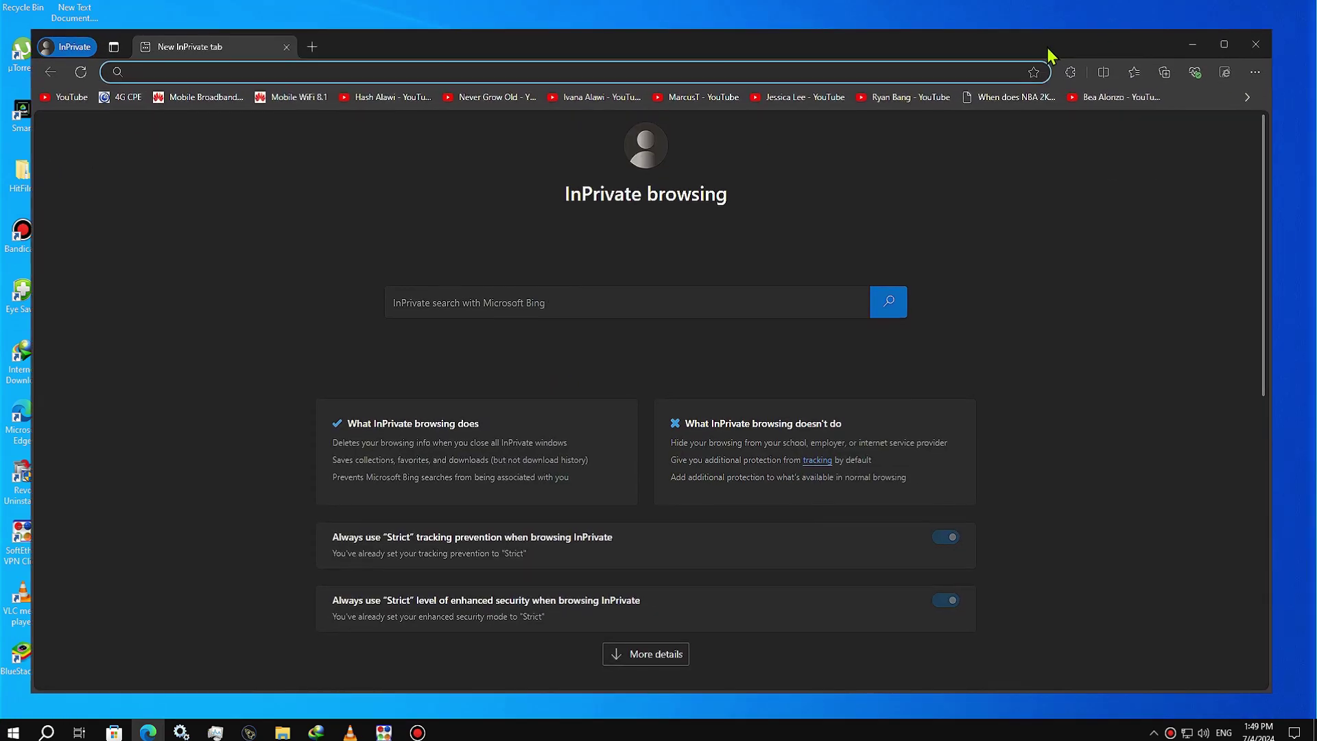
{"action": "double_click", "coordinate": [74, 13]}
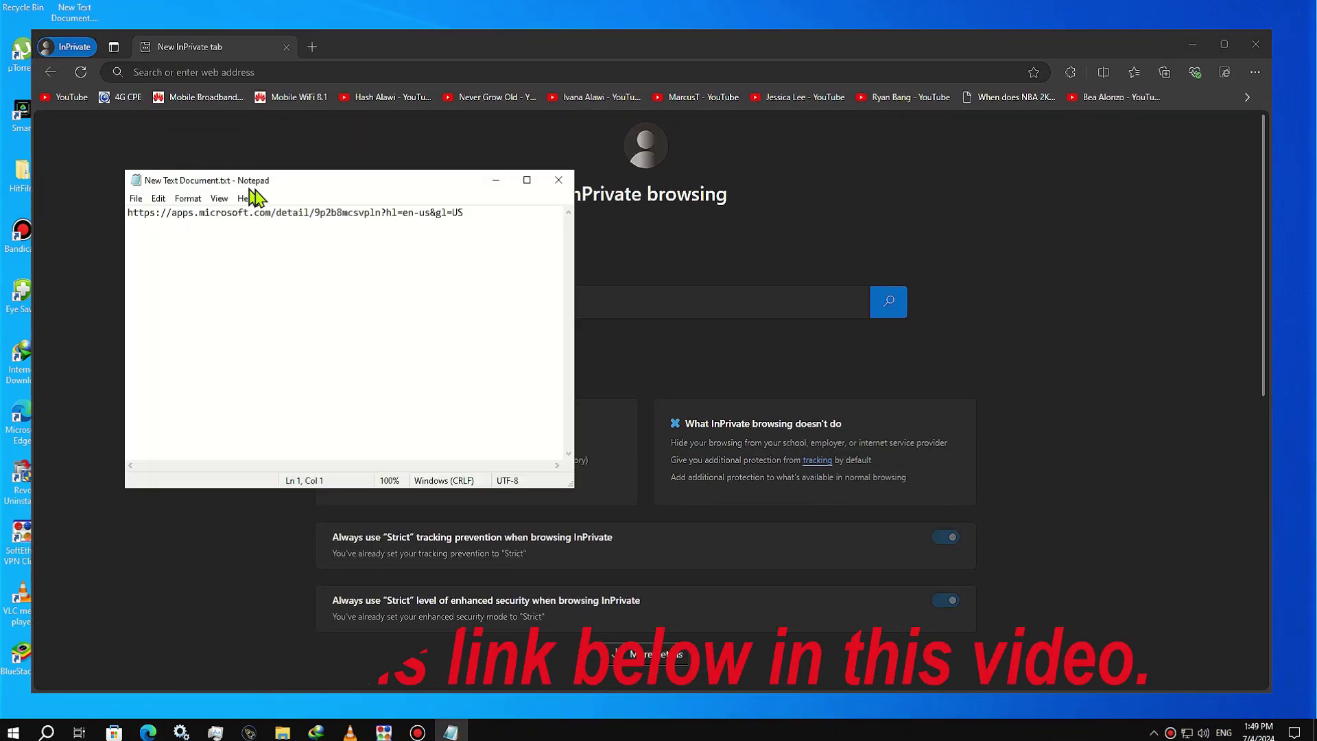
{"action": "left_click_drag", "start_coordinate": [295, 182], "coordinate": [315, 296]}
{"action": "left_click_drag", "start_coordinate": [493, 337], "coordinate": [146, 348]}
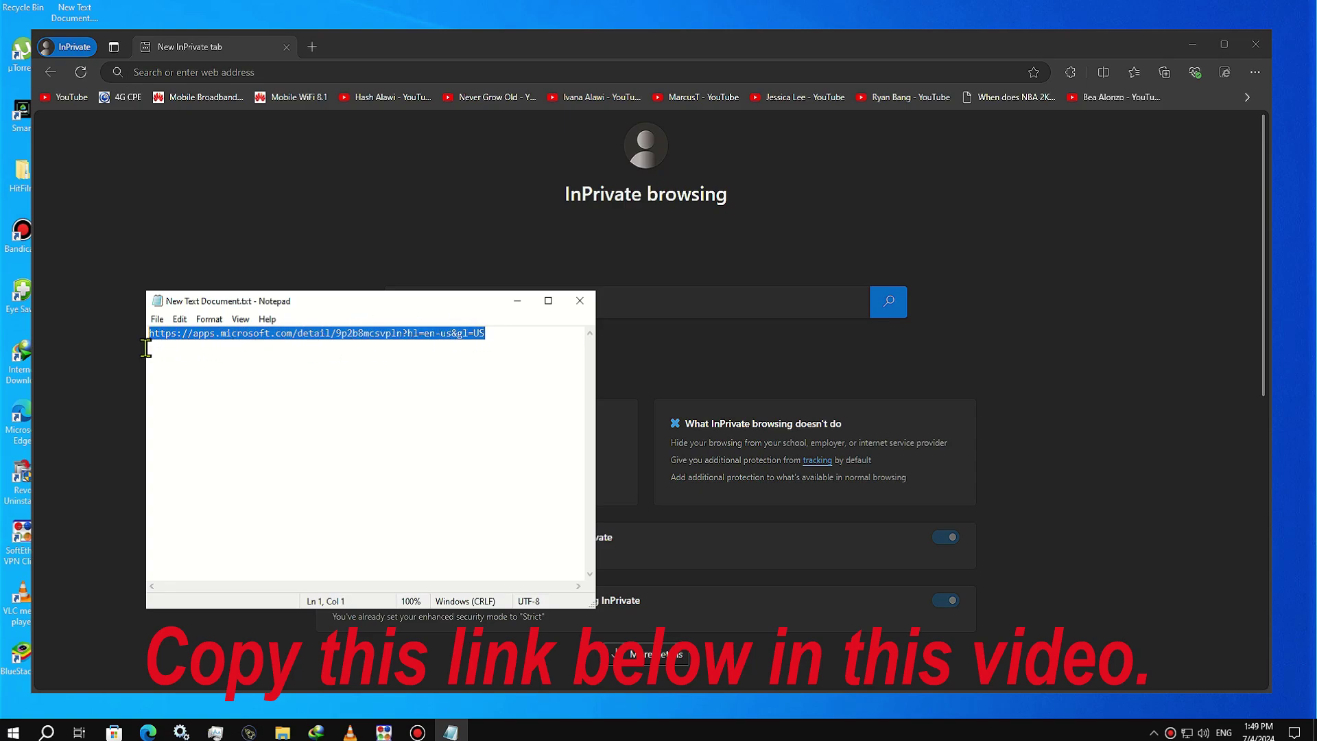
{"action": "right_click", "coordinate": [236, 334]}
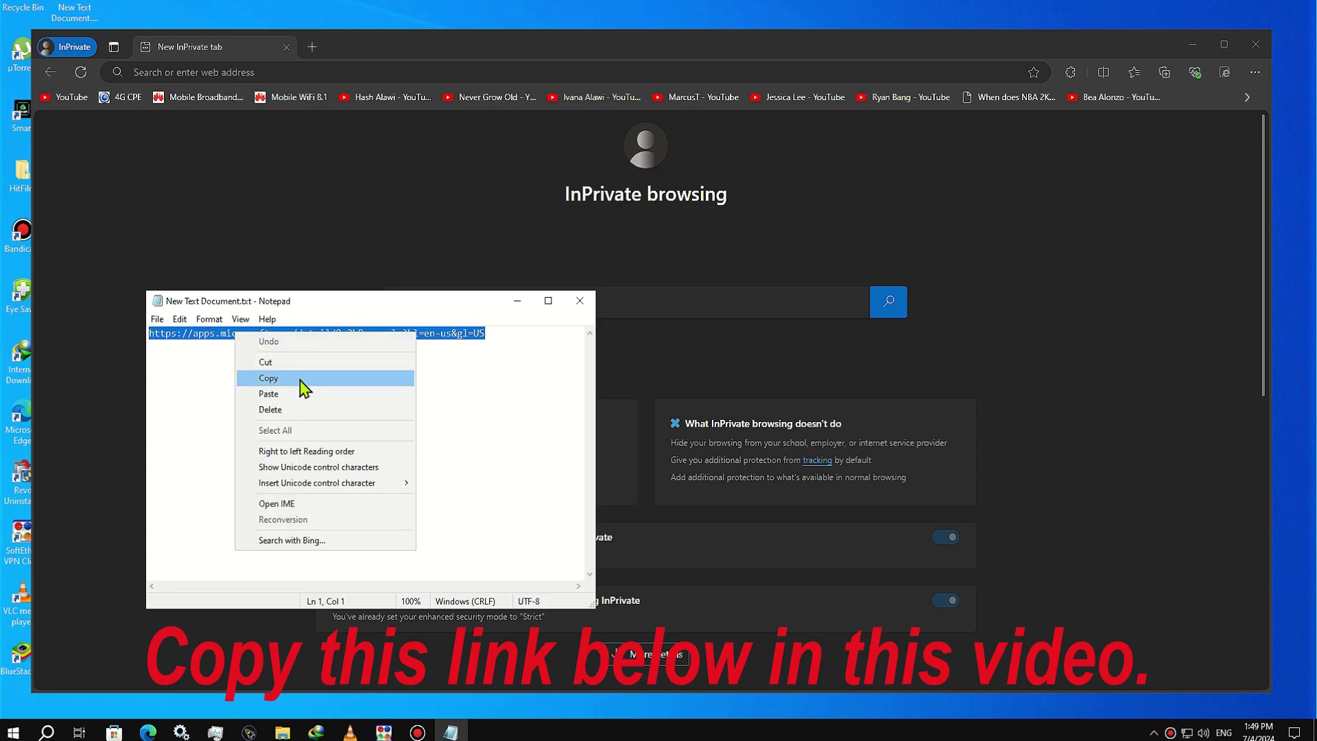
{"action": "left_click", "coordinate": [268, 378]}
- Close Notepad and load the copied Microsoft Store link in the InPrivate window
{"action": "left_click", "coordinate": [580, 300]}
{"action": "right_click", "coordinate": [308, 72]}
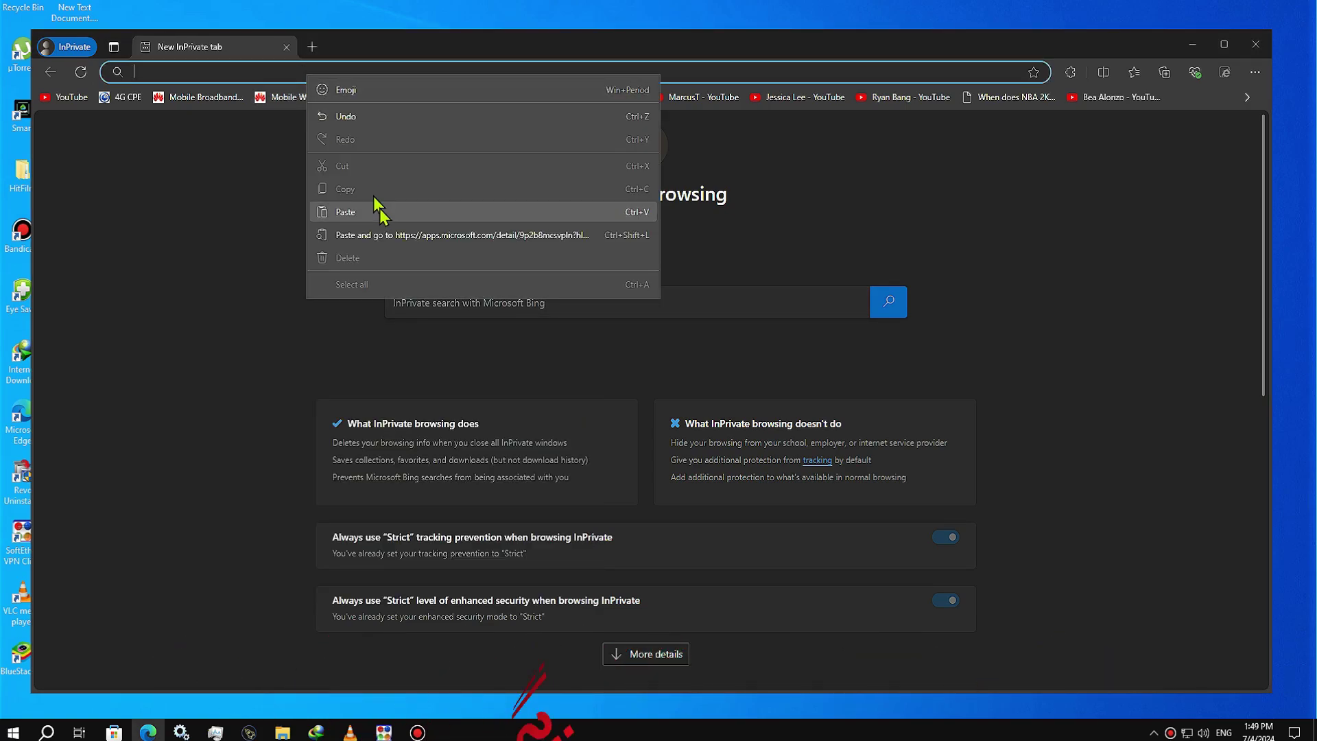
{"action": "left_click", "coordinate": [391, 234]}
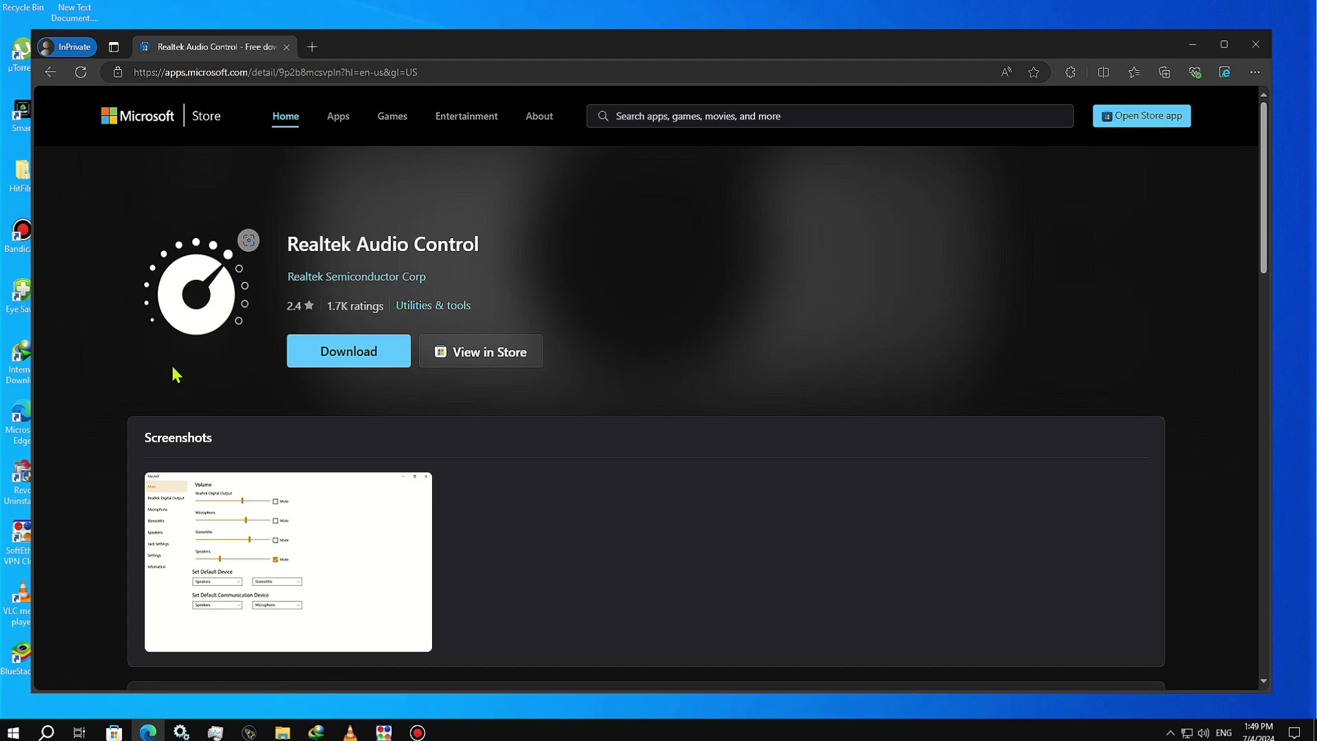
- Download and install Realtek Audio Control through the Microsoft Store and launch it
{"action": "left_click", "coordinate": [382, 360]}
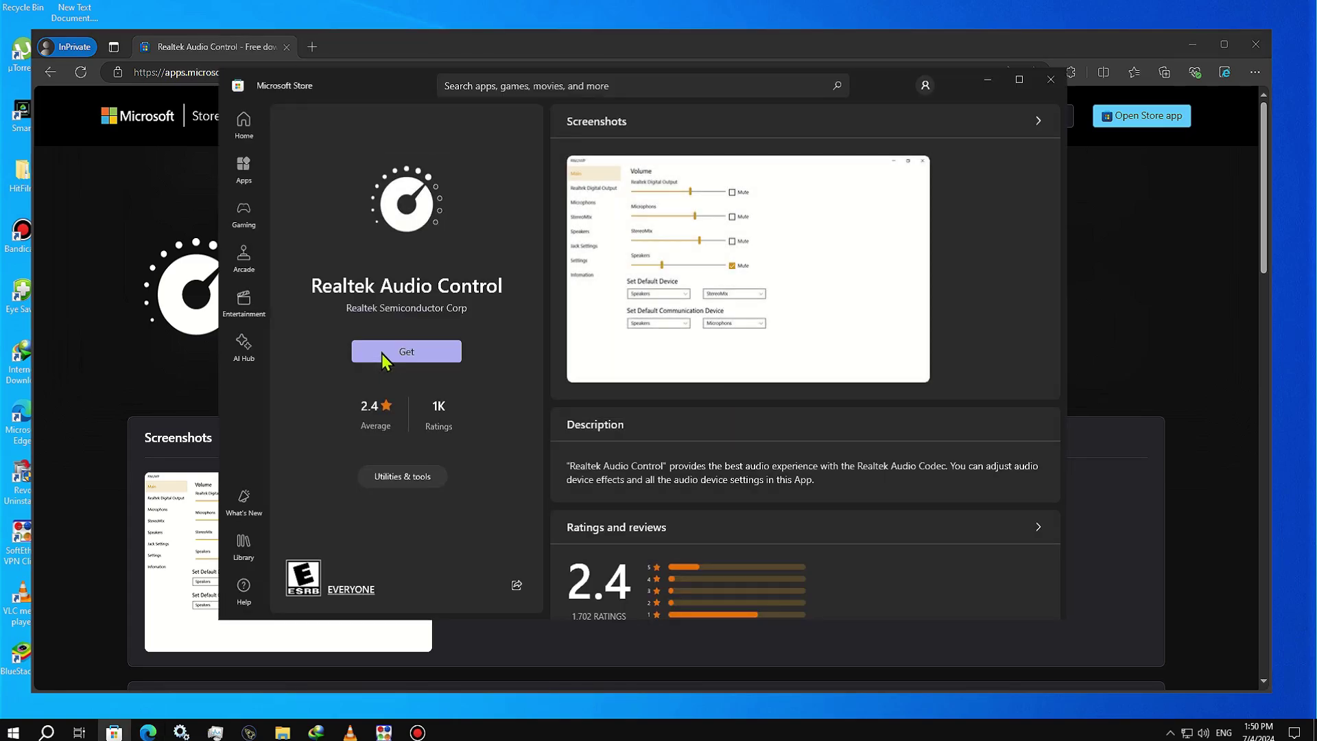
{"action": "left_click", "coordinate": [432, 358]}
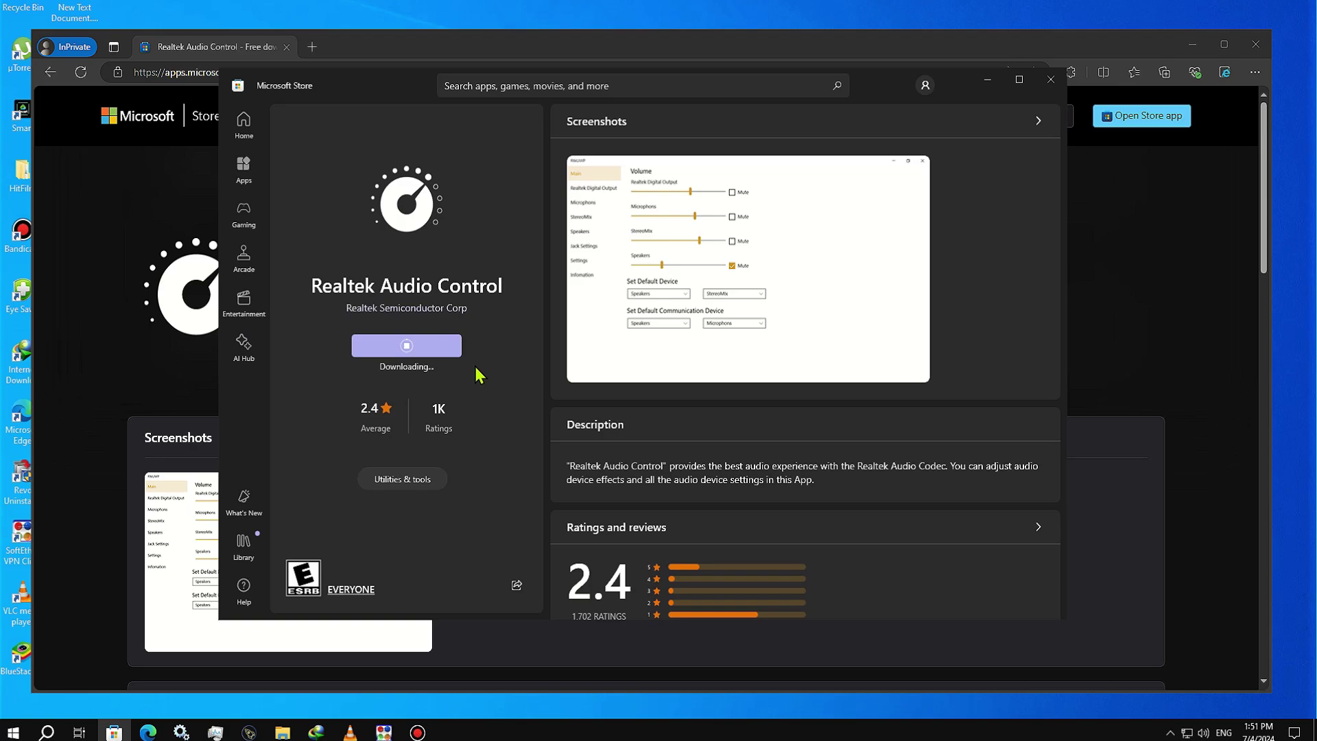
{"action": "left_click", "coordinate": [449, 356]}
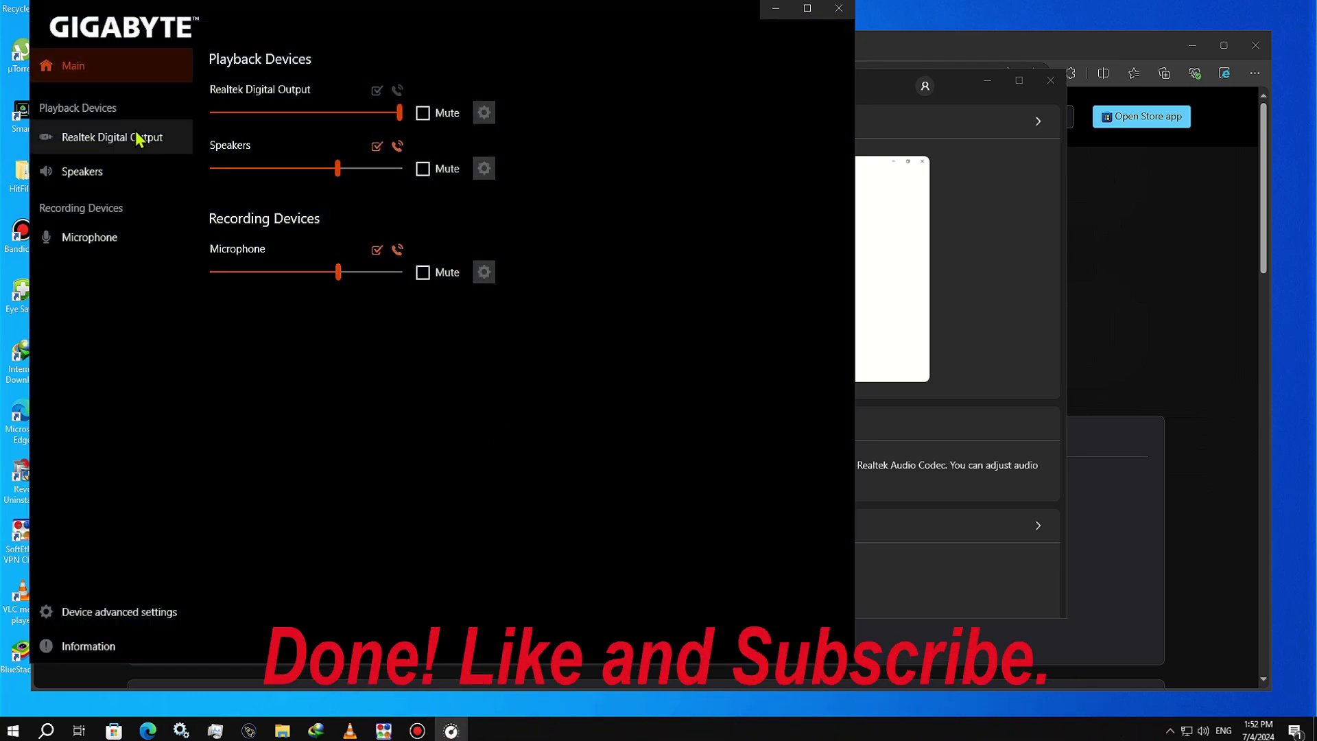
- Examine the Realtek Digital Output, Speakers and Microphone settings in the audio console and play the stereo speaker test
{"action": "left_click", "coordinate": [138, 139]}
{"action": "left_click", "coordinate": [131, 172]}
{"action": "left_click", "coordinate": [129, 230]}
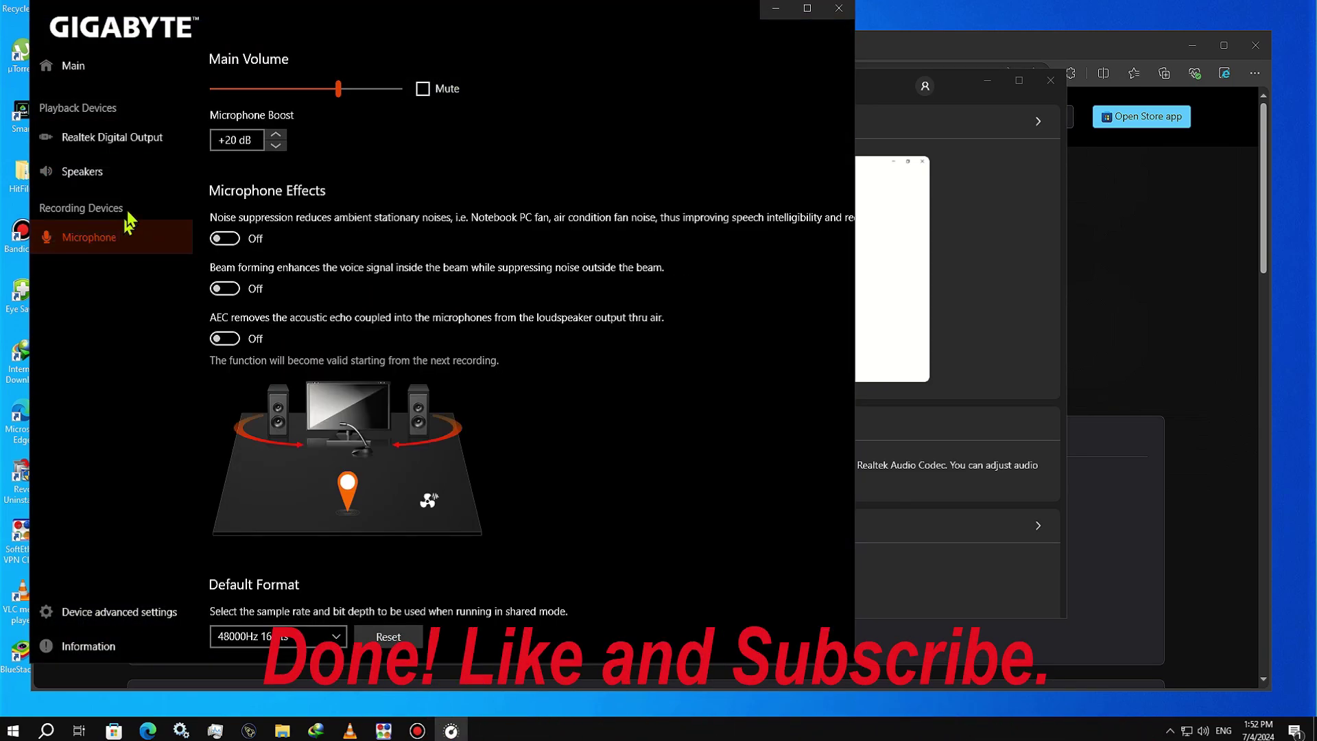
{"action": "left_click_drag", "start_coordinate": [326, 25], "coordinate": [574, 44]}
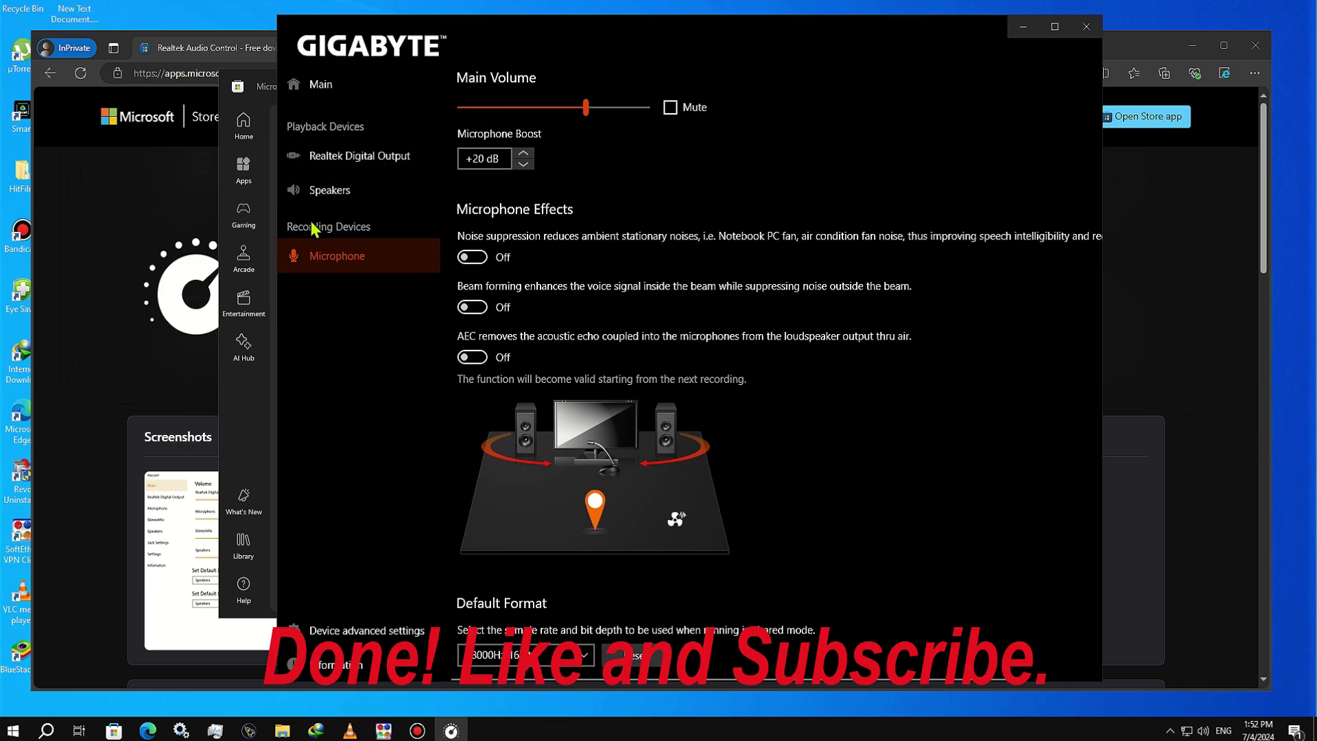
{"action": "left_click", "coordinate": [343, 192]}
{"action": "left_click", "coordinate": [353, 159]}
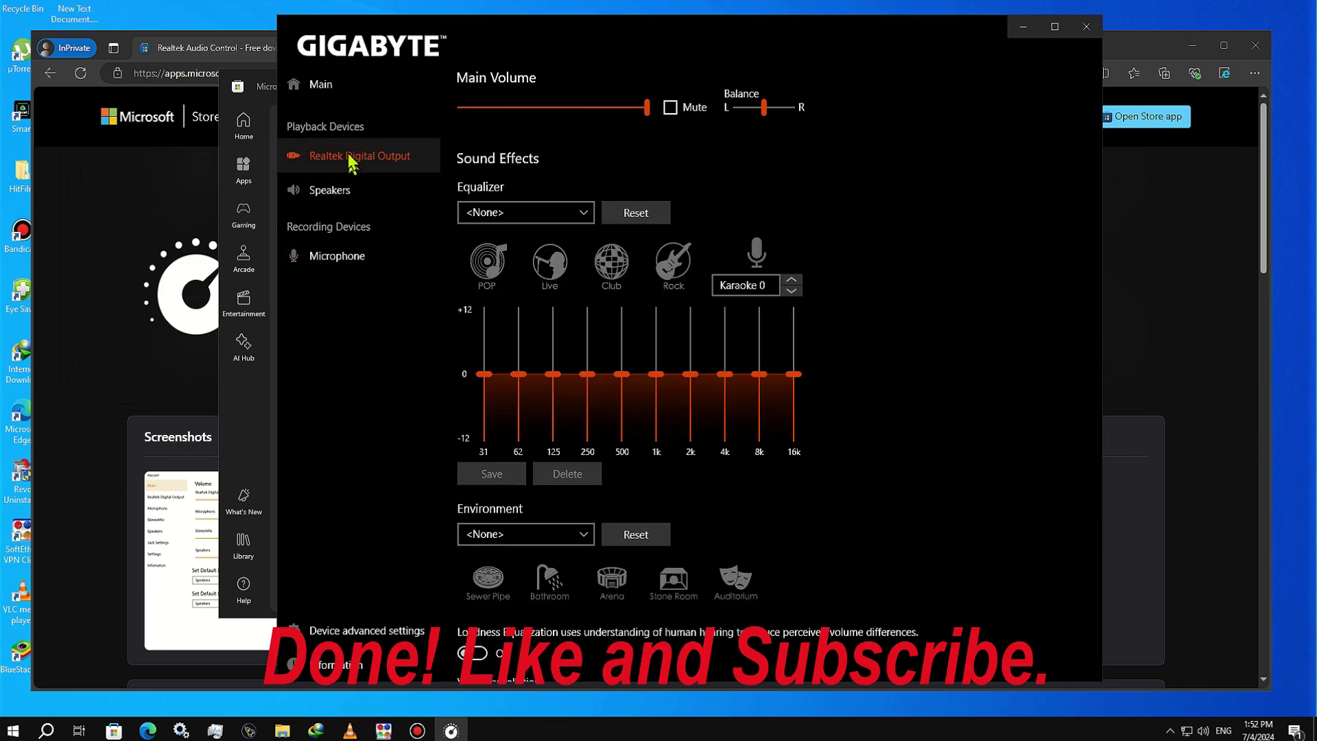
{"action": "left_click", "coordinate": [347, 96]}
{"action": "left_click", "coordinate": [347, 155]}
{"action": "left_click", "coordinate": [340, 201]}
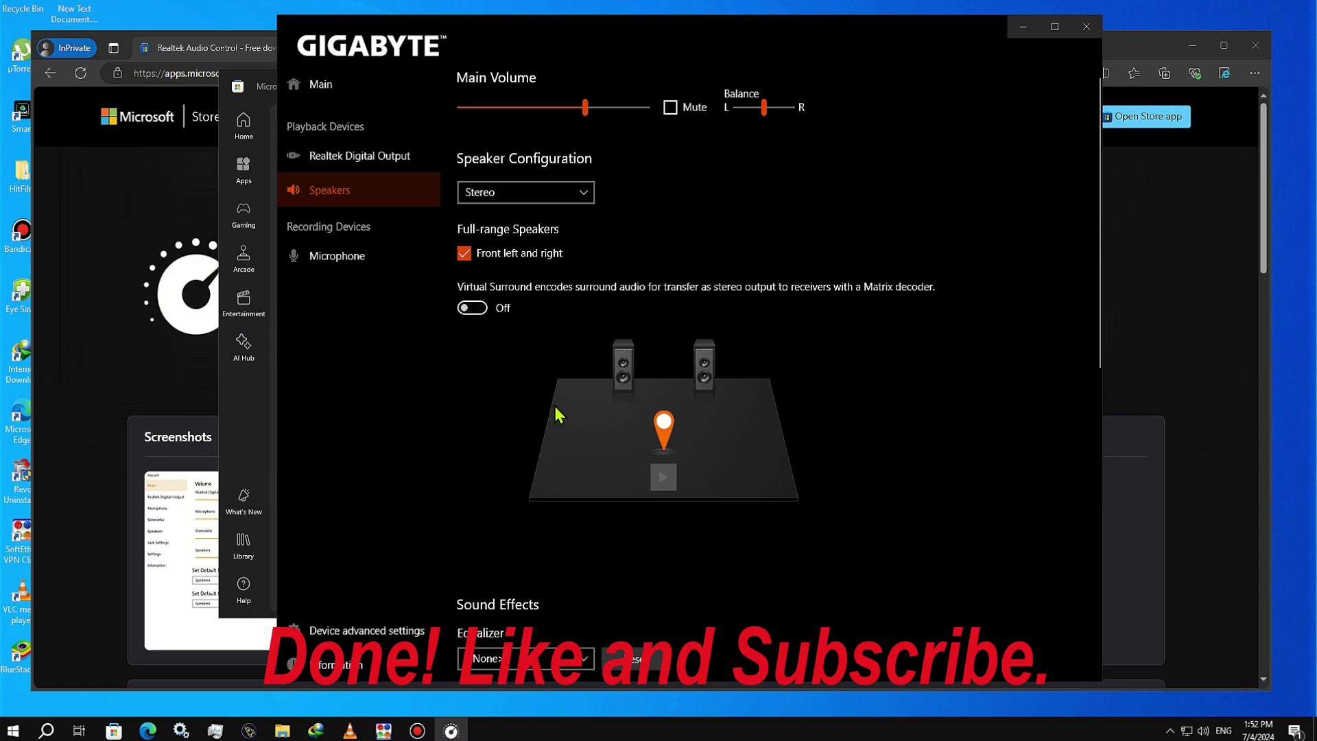
{"action": "left_click", "coordinate": [663, 477]}
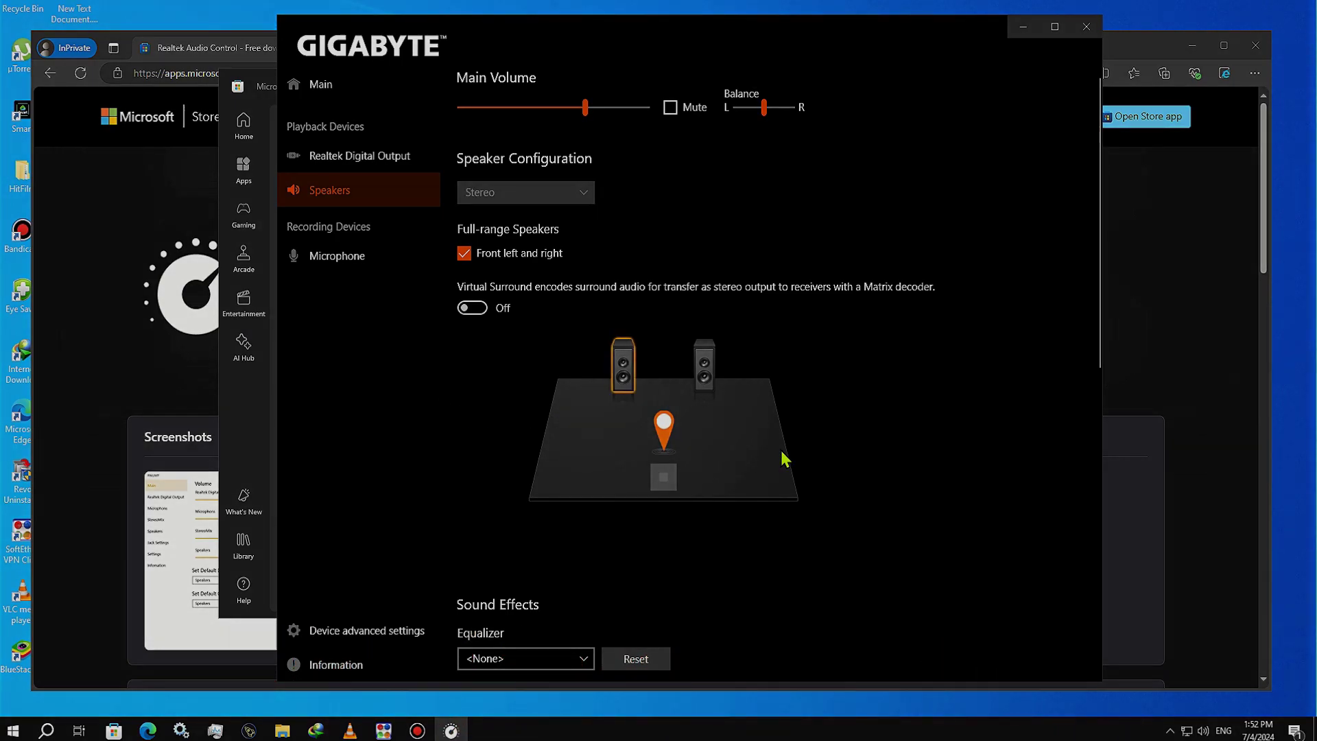